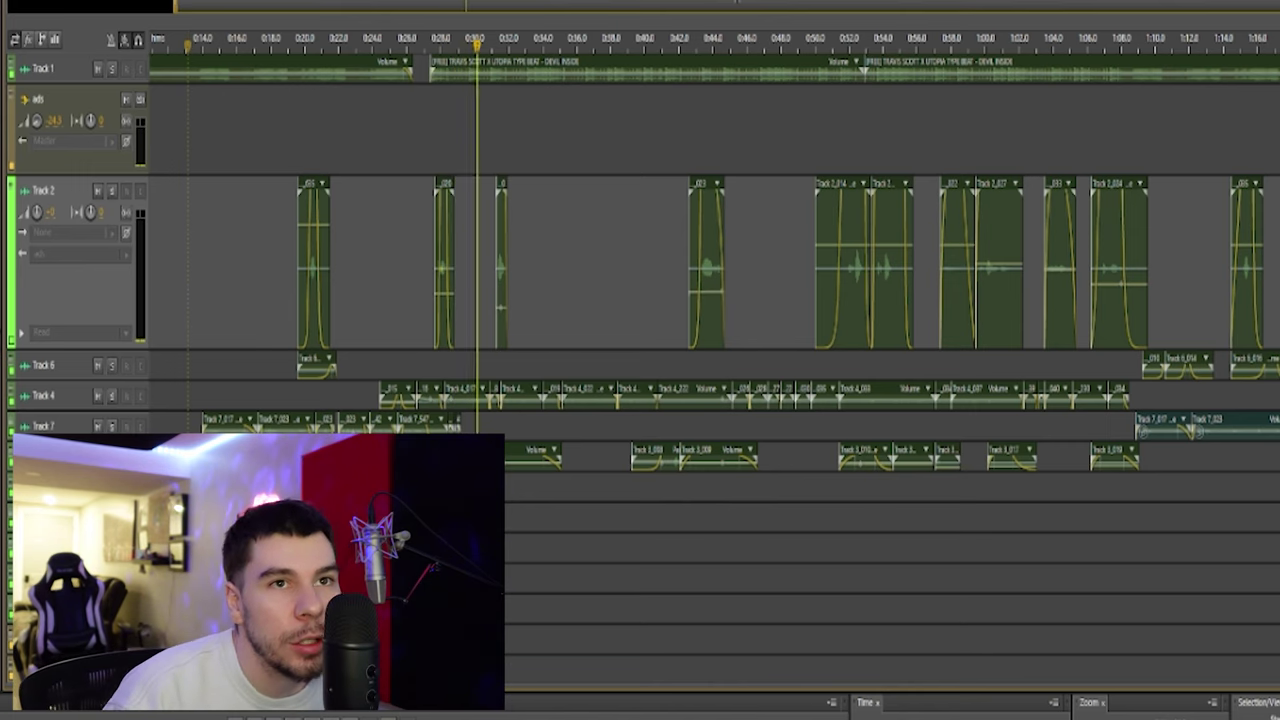
- Play the vocals over the beat and zoom the timeline onto the Track 2 clips near 0:48
key("minus")
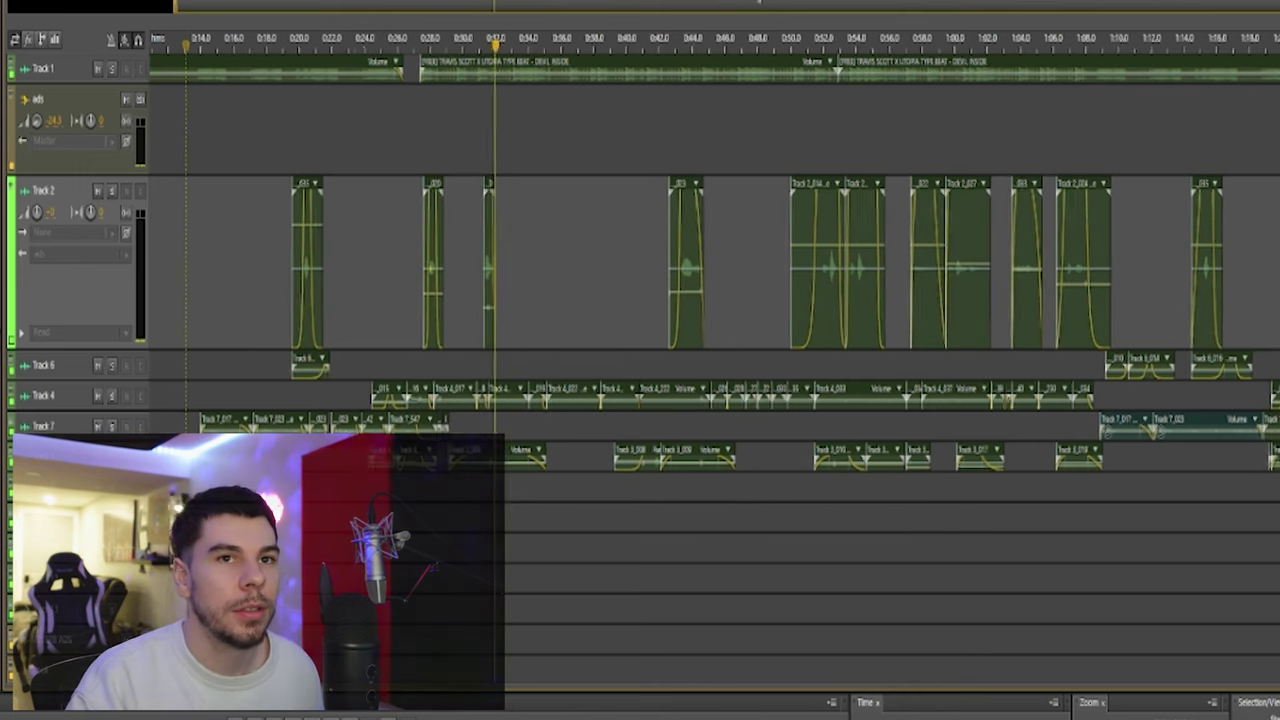
key("minus")
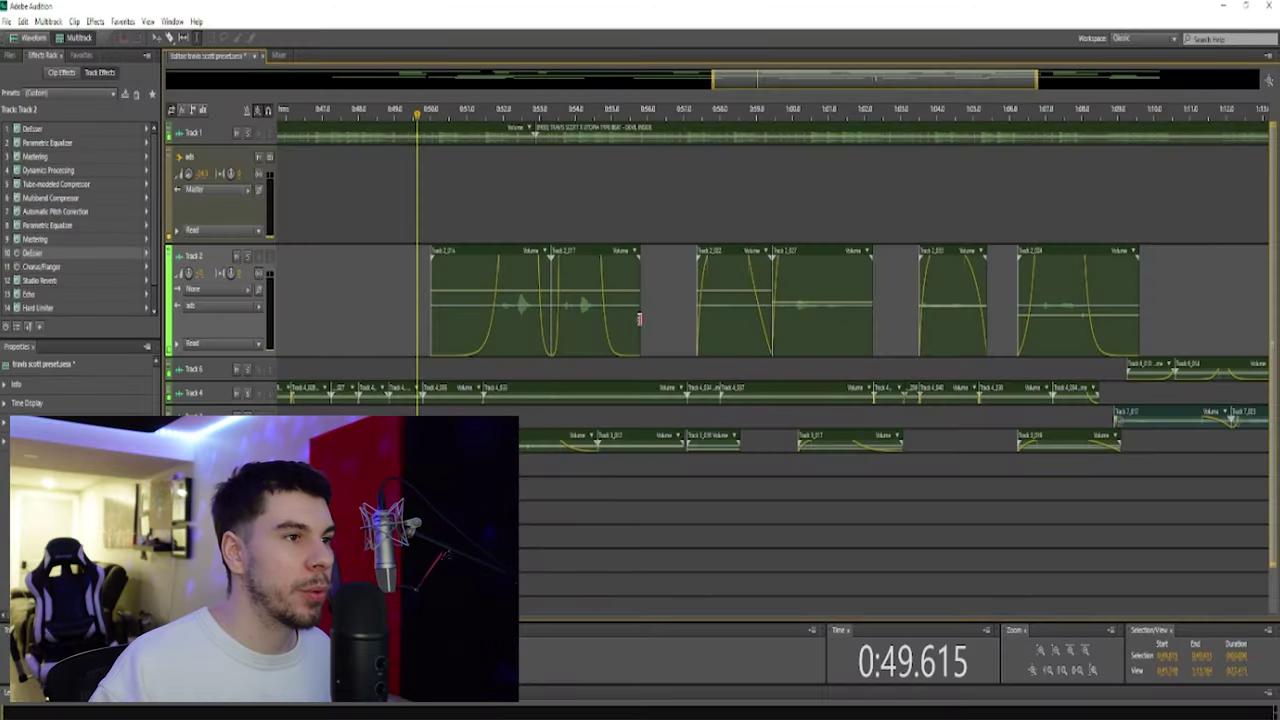
- Select the Track 2 vocal clips near 0:47 and play them from inside the first clip
left_click_drag(662, 318, 351, 289)
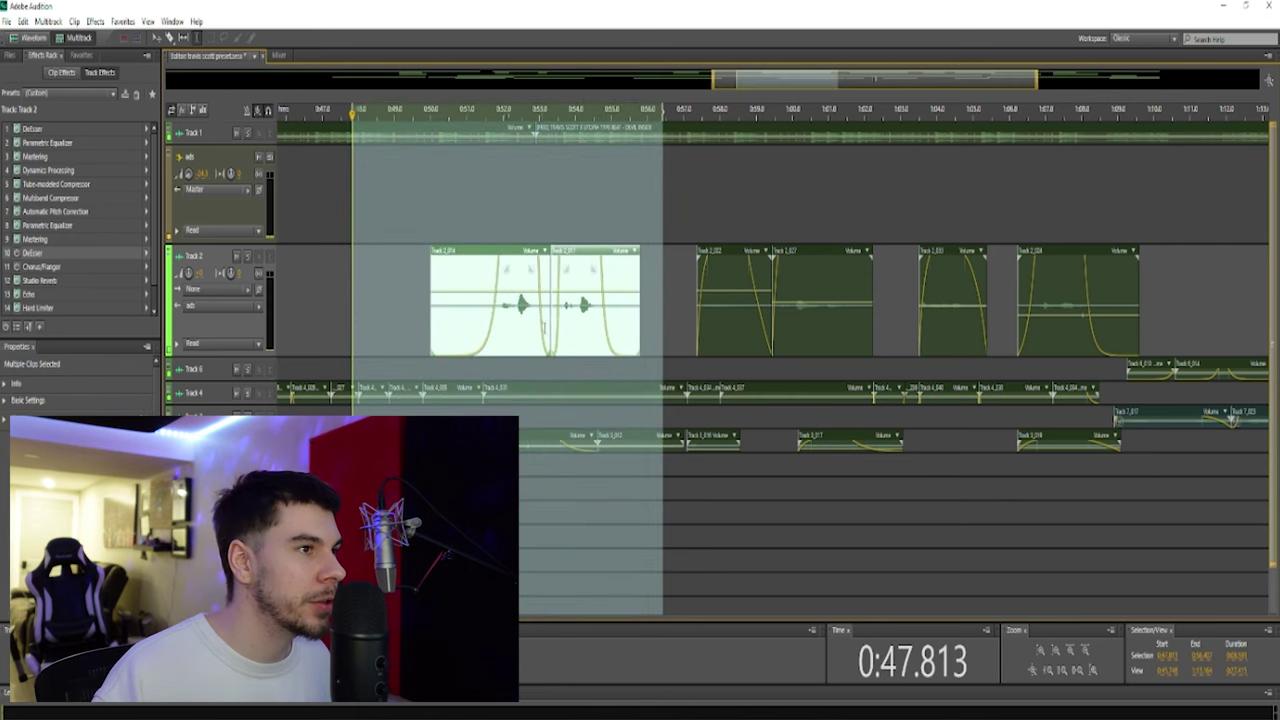
left_click(401, 310)
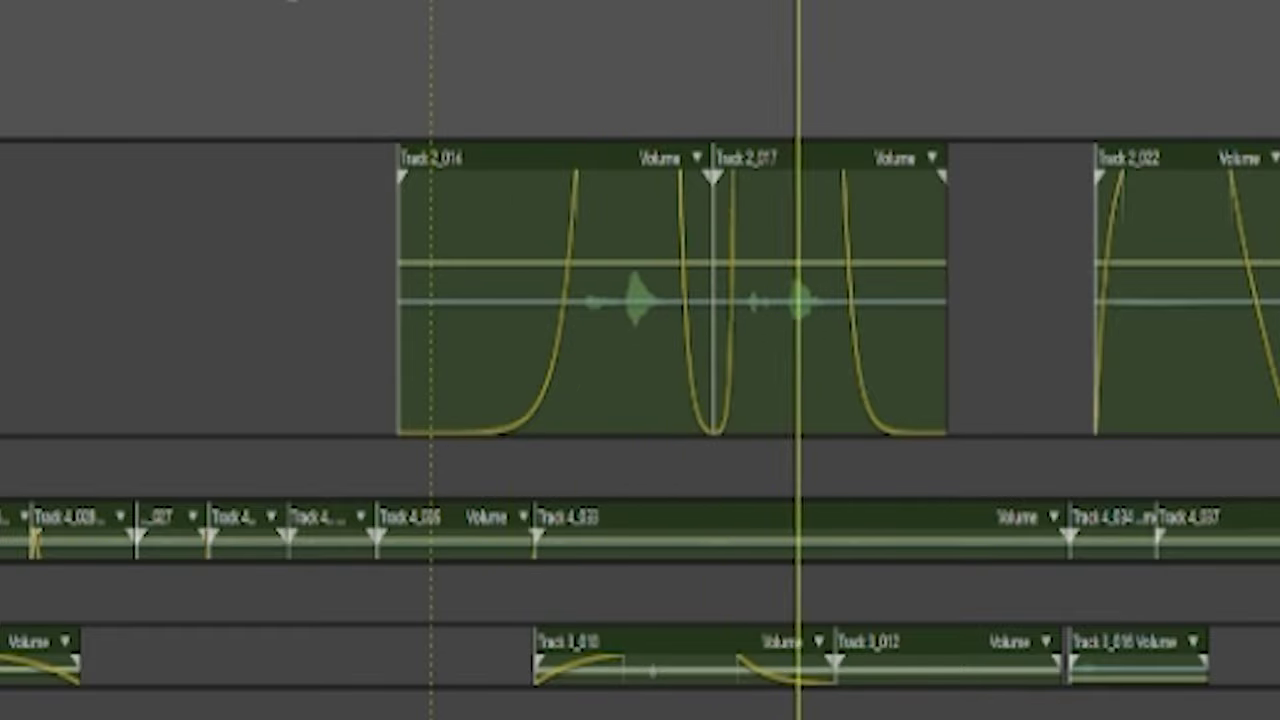
key("space")
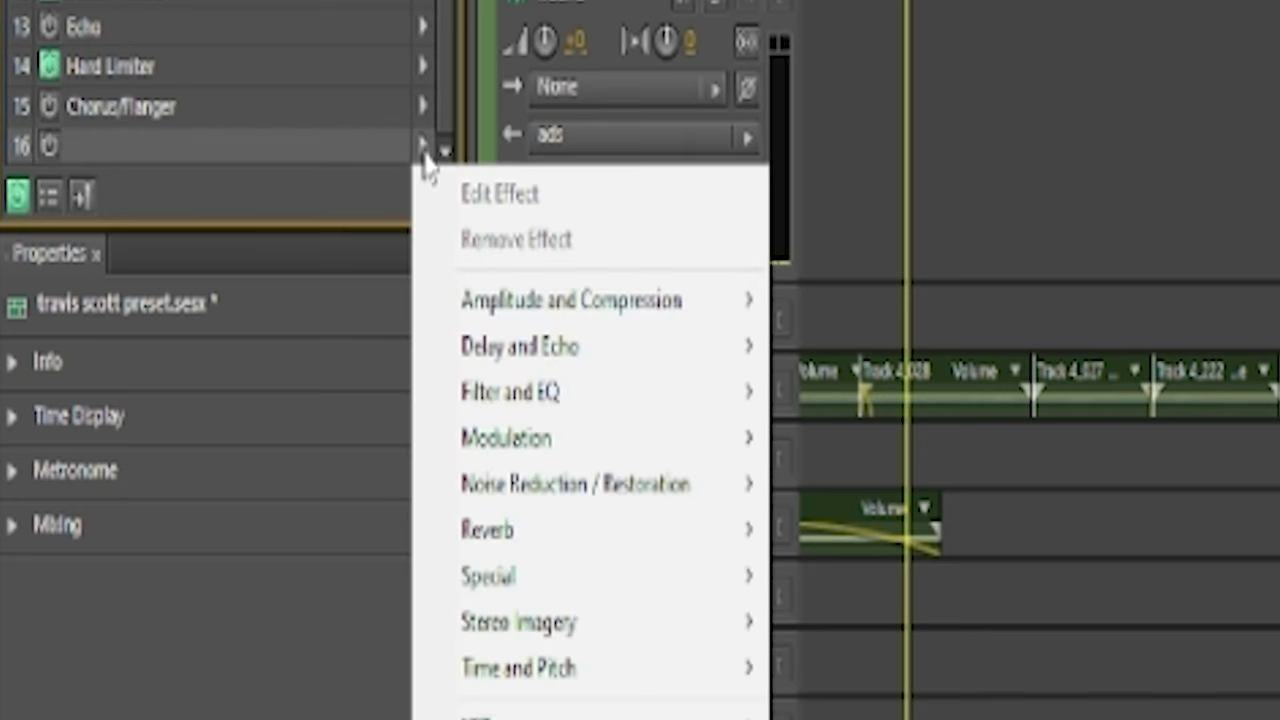
- Dismiss the slot 16 effects menu and open the slot 10 Parametric Equalizer editor
mouse_move(665, 405)
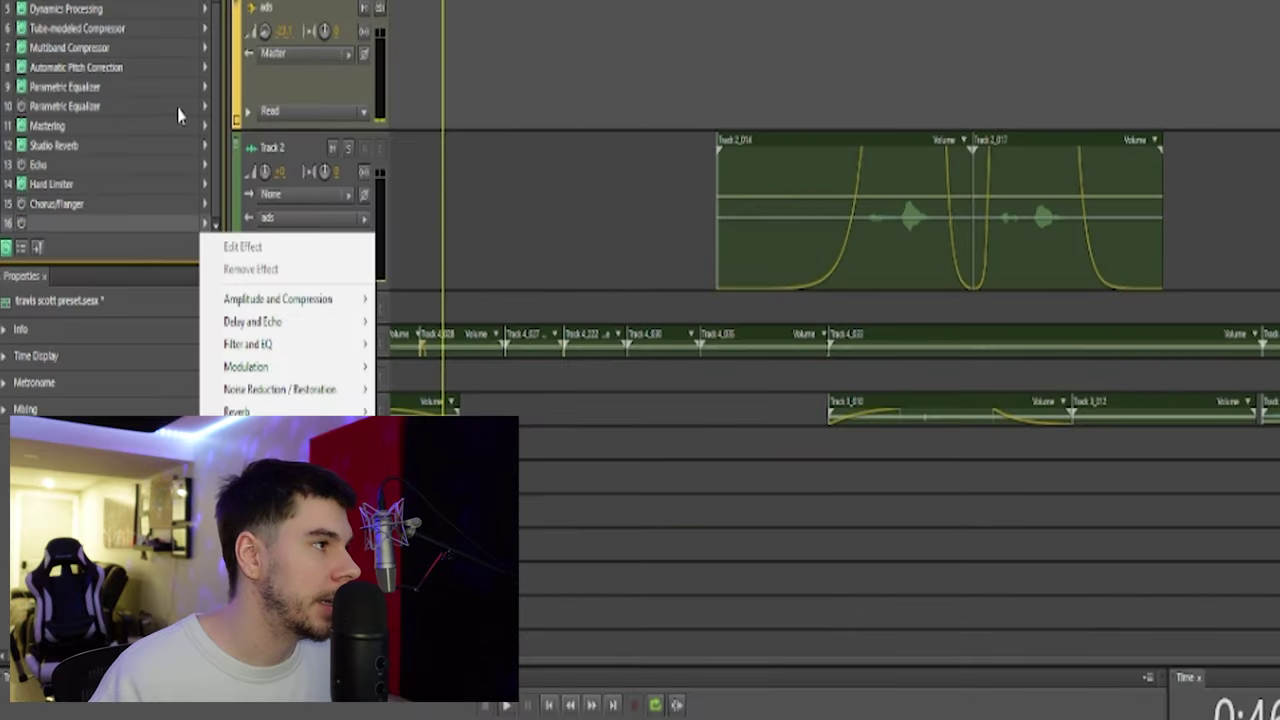
left_click(937, 632)
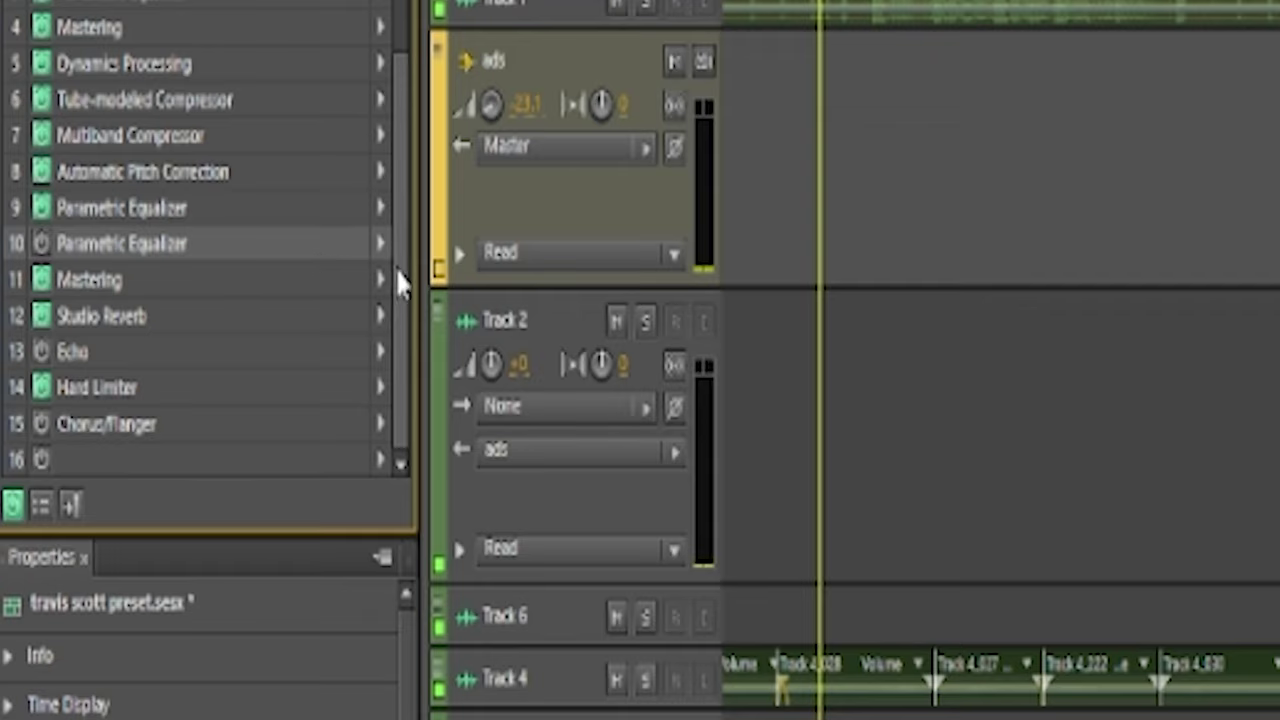
scroll(373, 362, "up", 2)
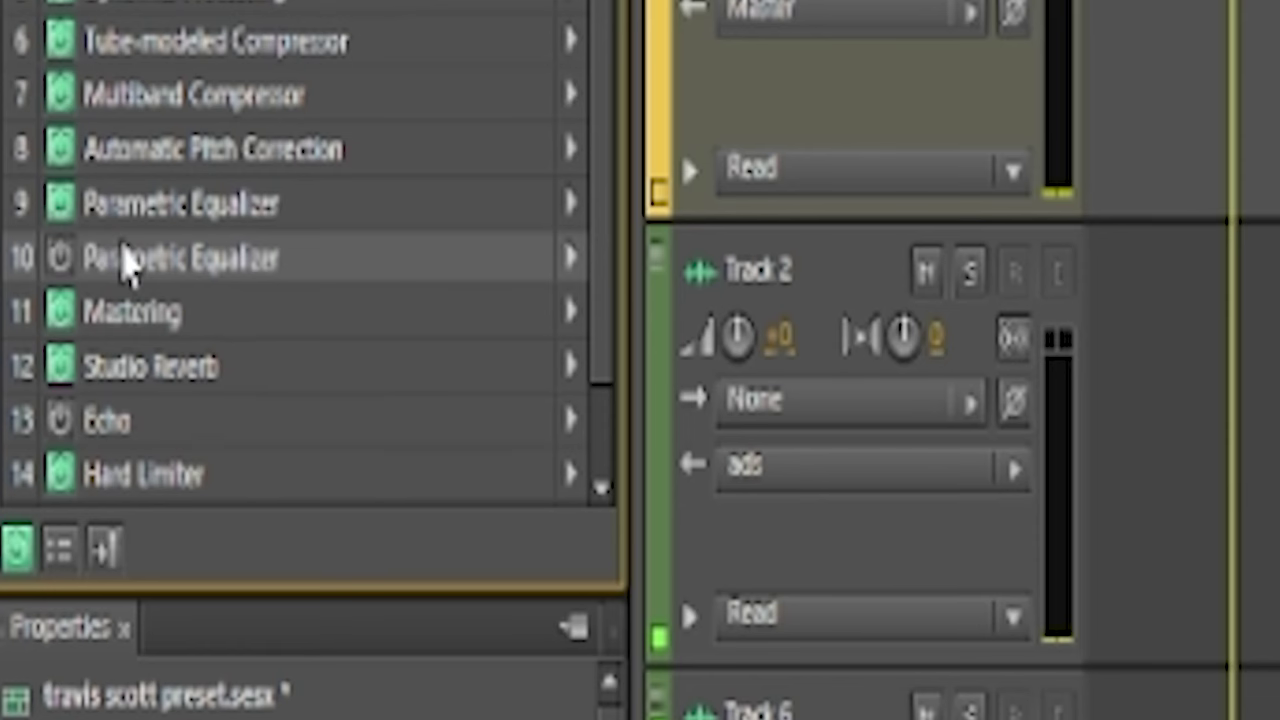
double_click(150, 272)
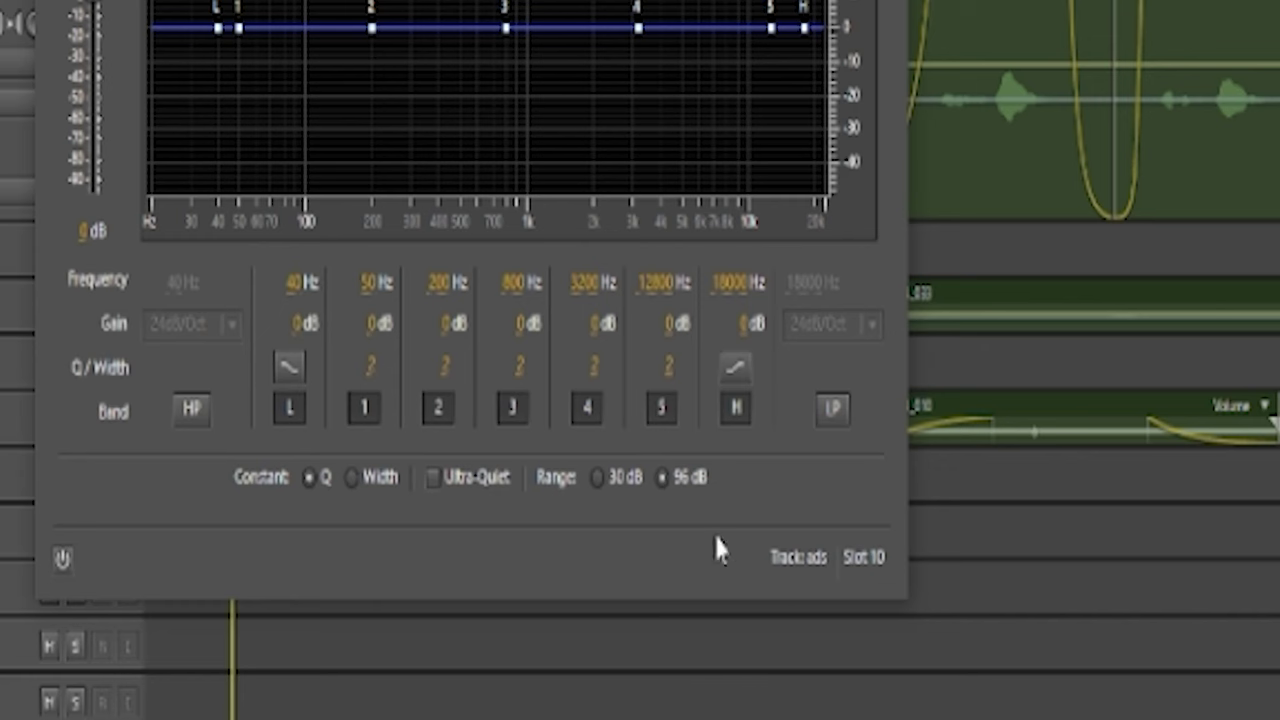
- Set EQ range to 30 dB, HP 391 Hz, LP 2854 Hz, and boost band 3 to 6.2 dB at 1034 Hz
left_click(598, 478)
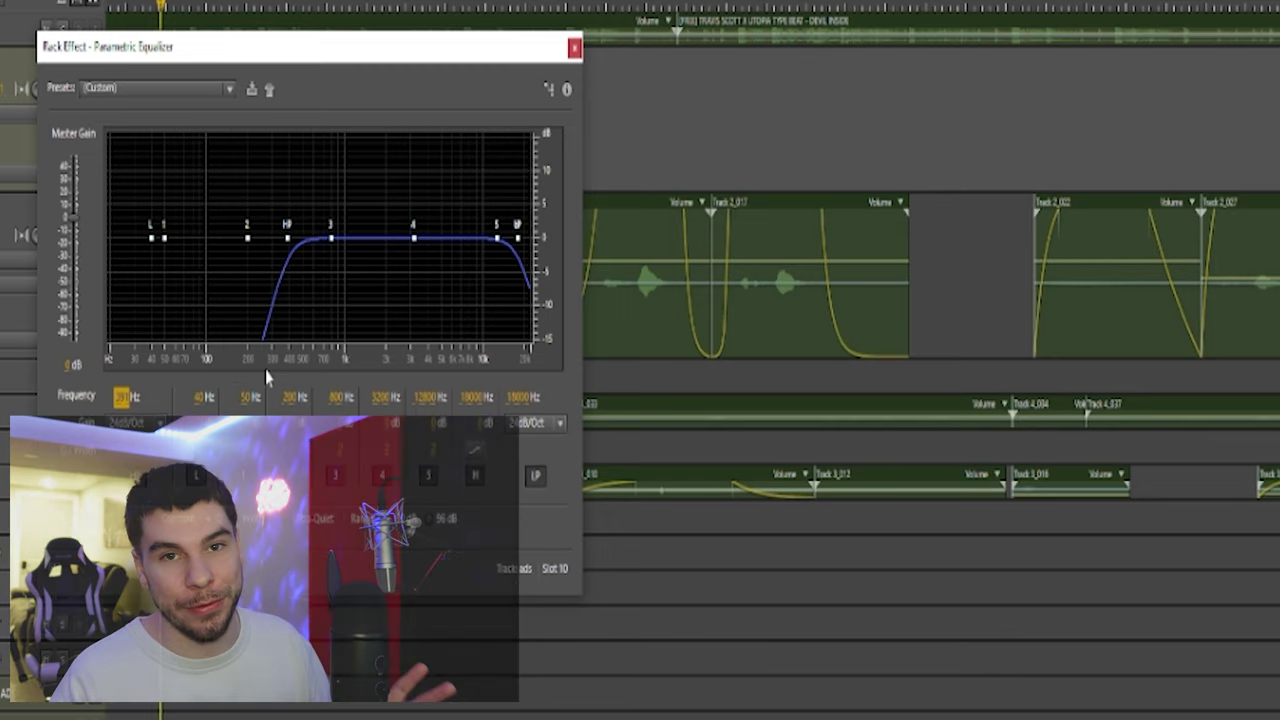
left_click(522, 398)
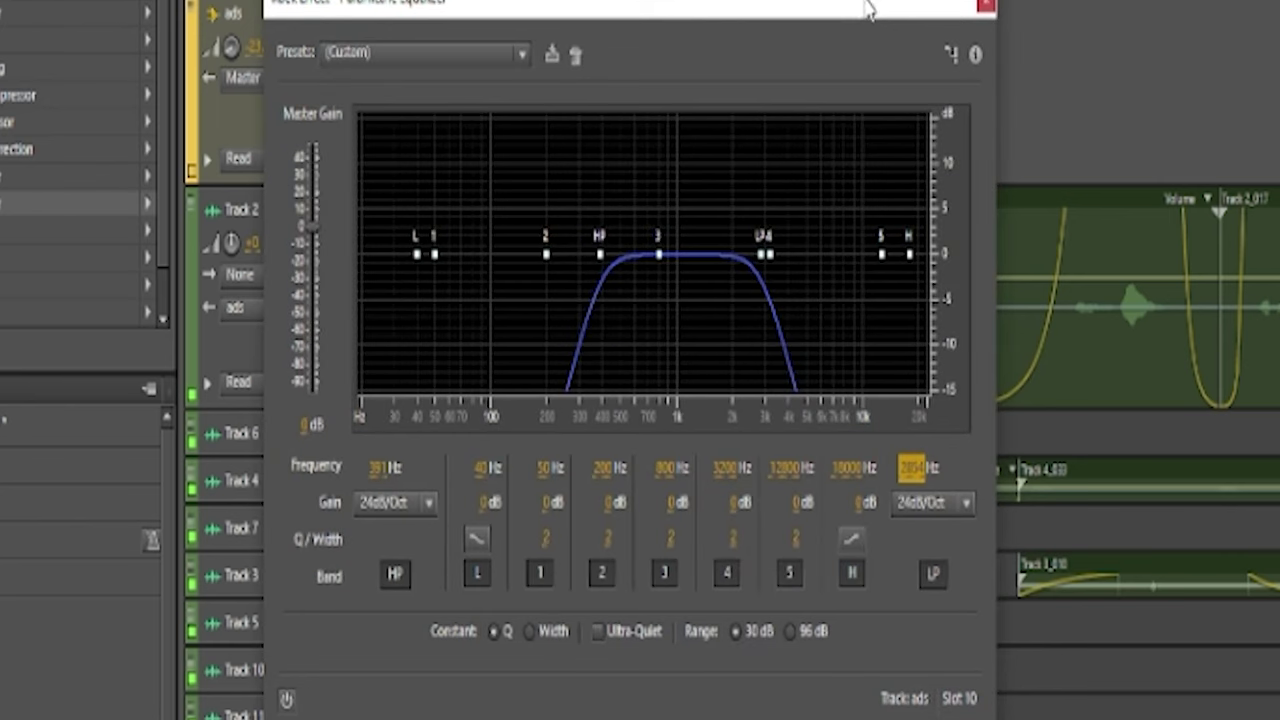
left_click_drag(660, 257, 672, 257)
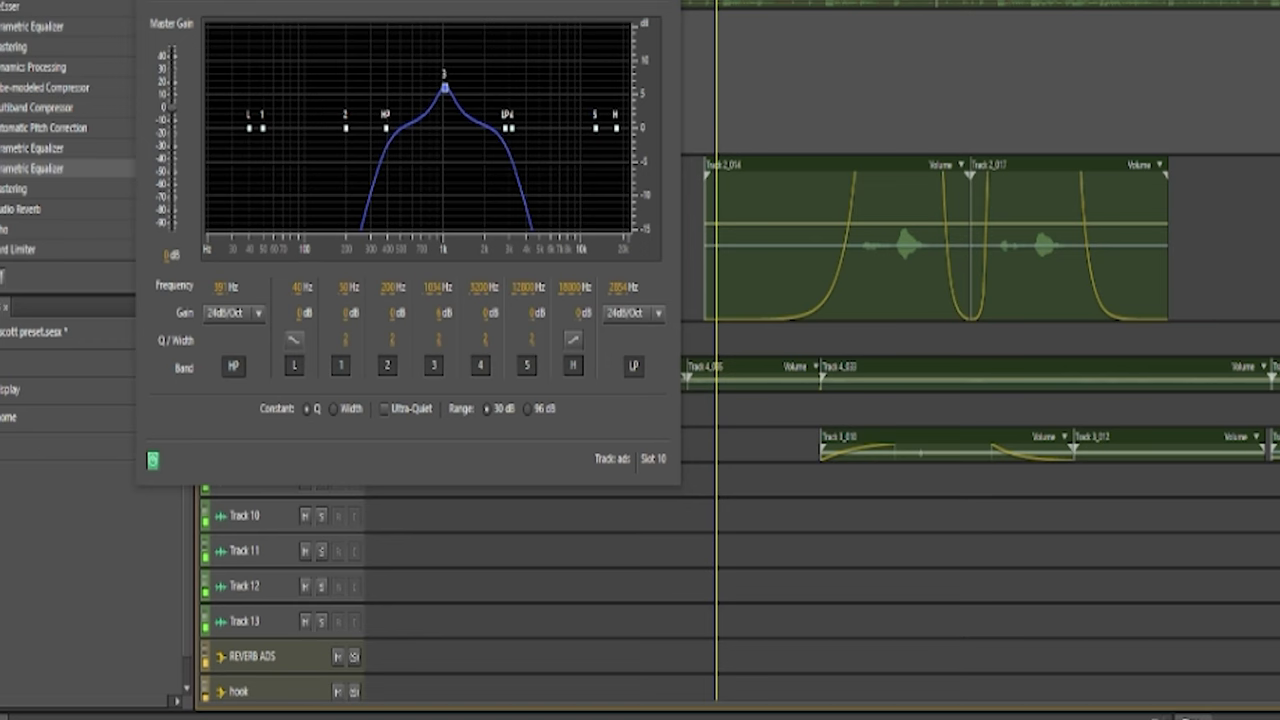
left_click_drag(400, 2, 266, 0)
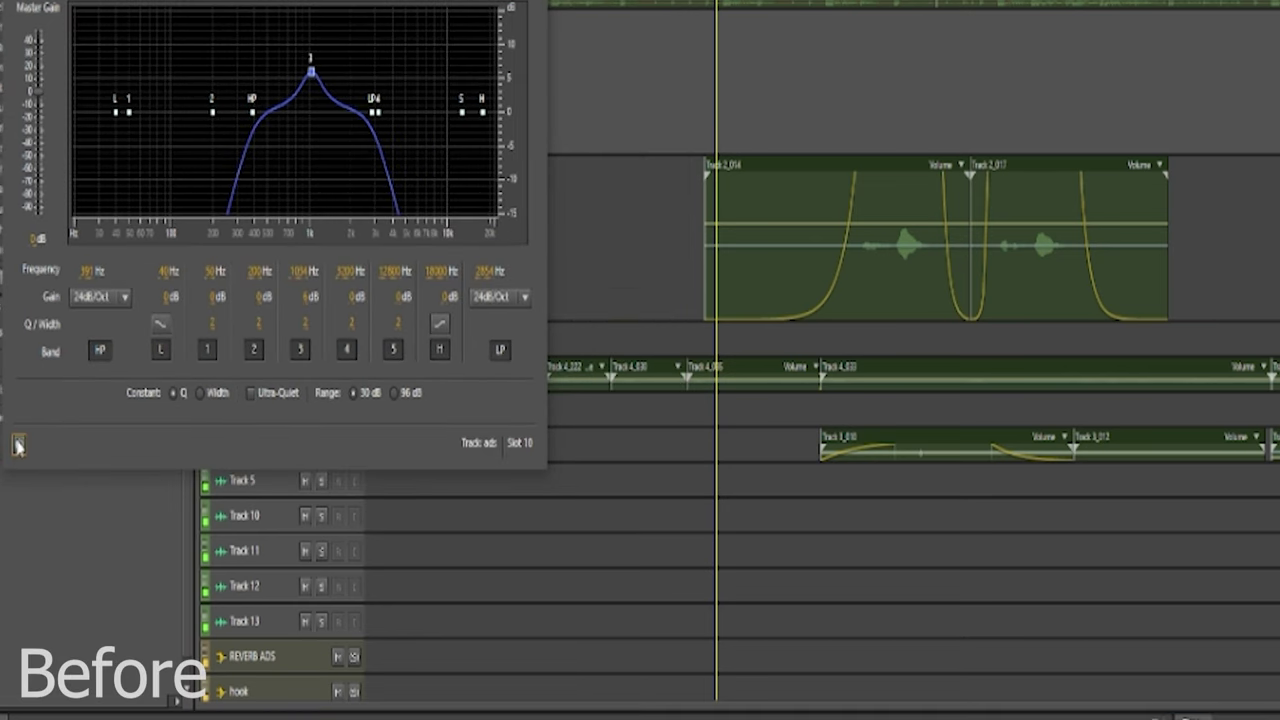
key("space")
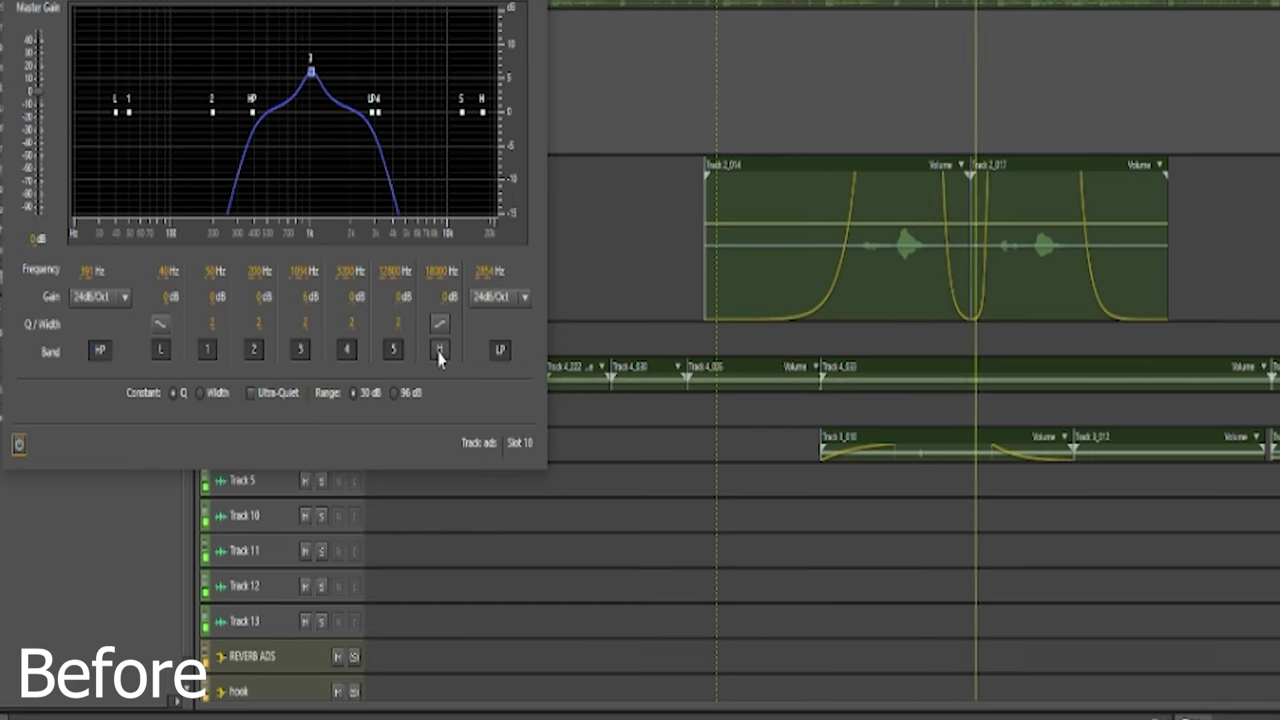
key("space")
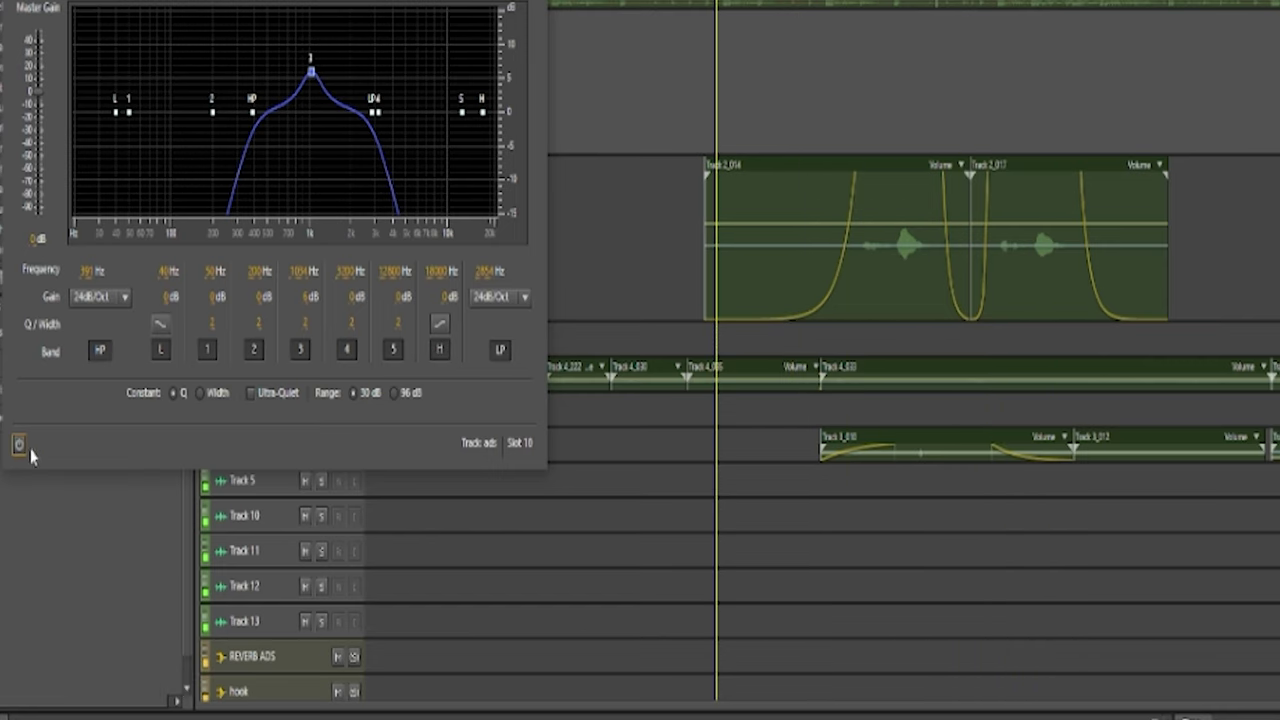
key("space")
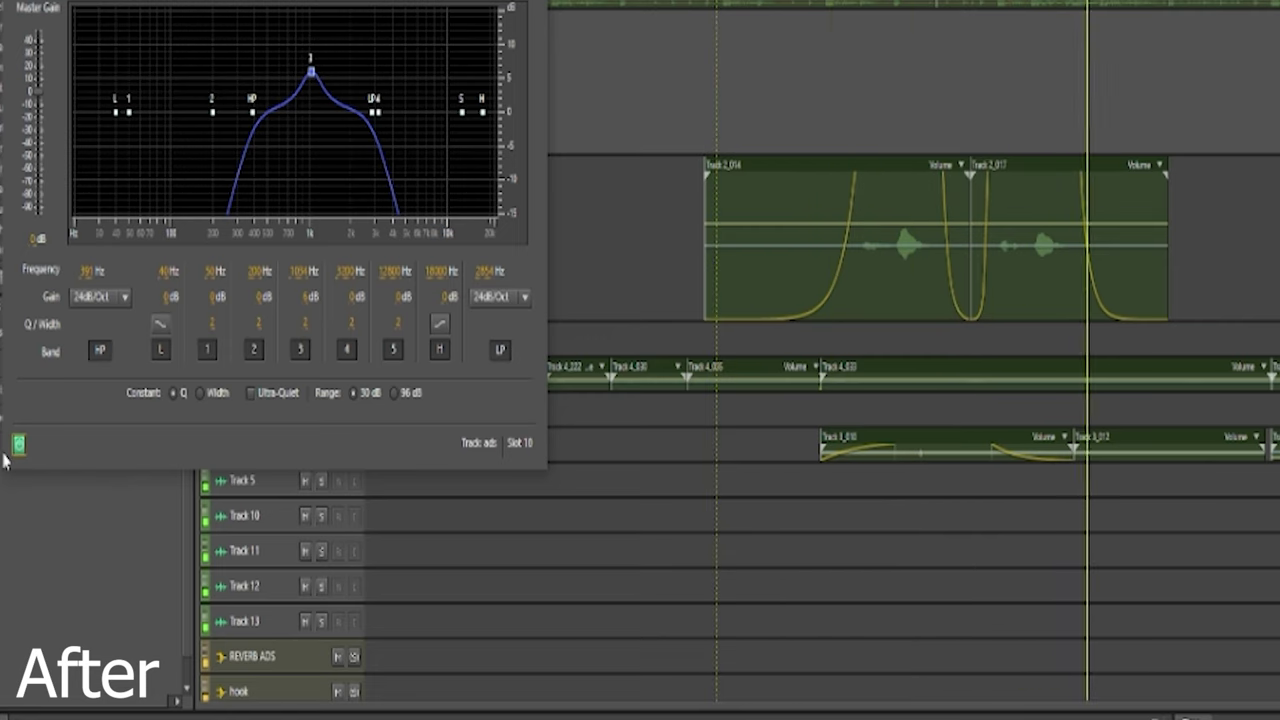
key("space")
left_click_drag(415, 0, 486, 256)
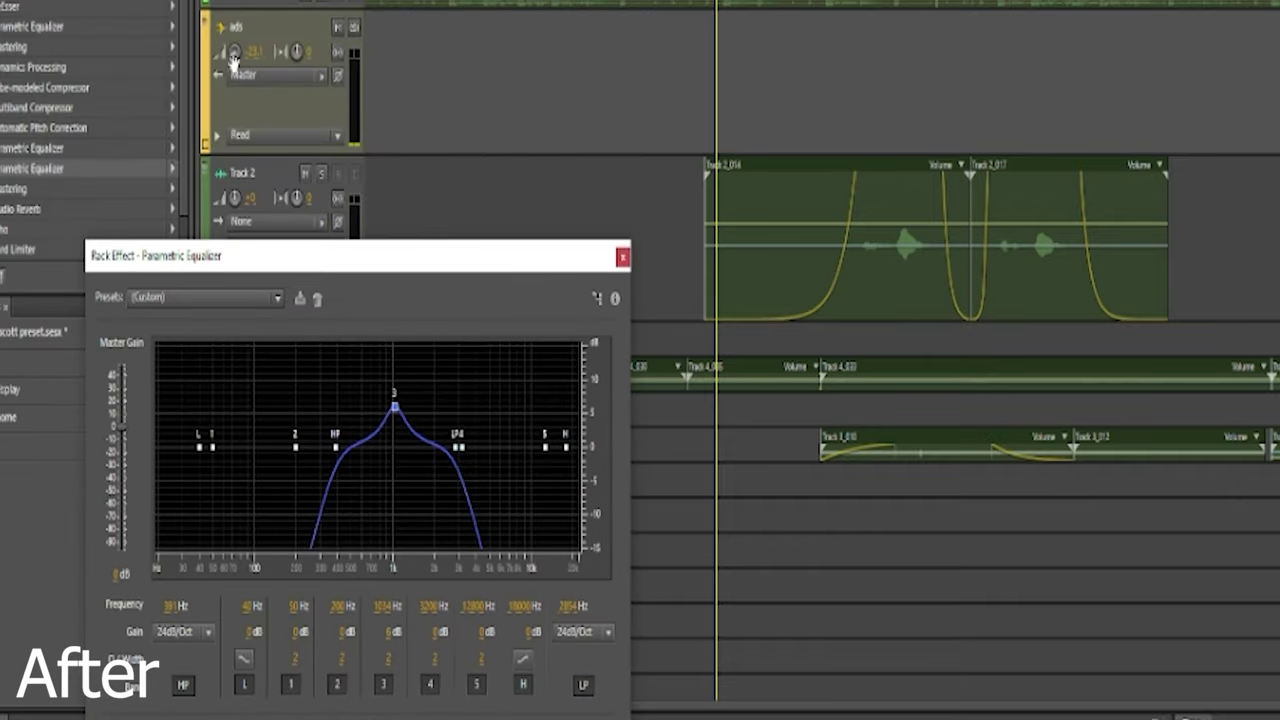
- Adjust the ads track's volume and play the session to hear the change
left_click(255, 54)
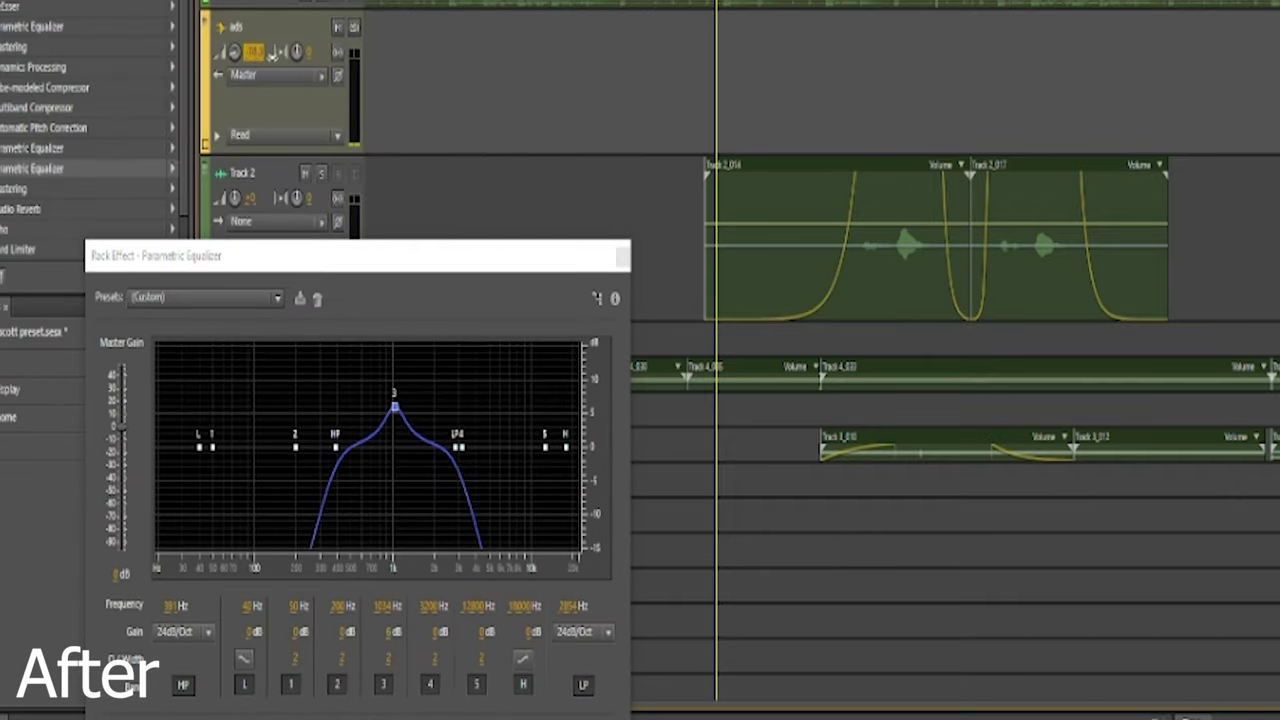
key("space")
left_click_drag(430, 256, 473, 72)
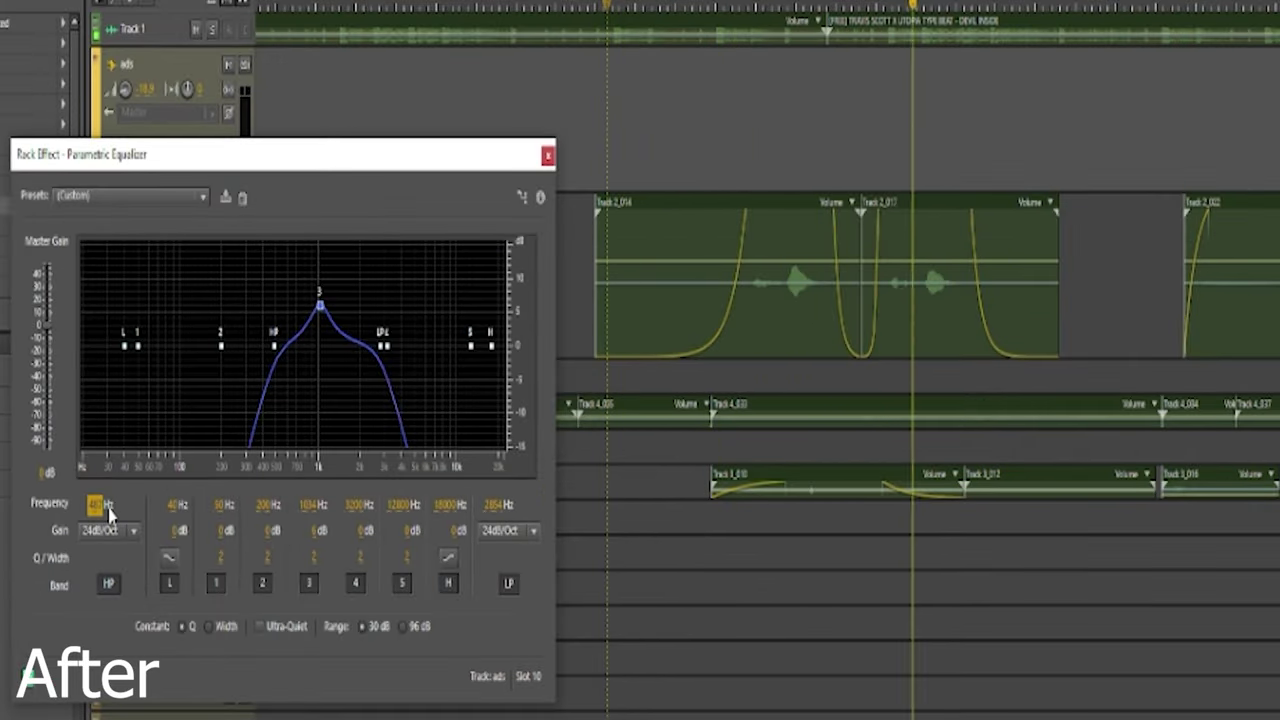
key("space")
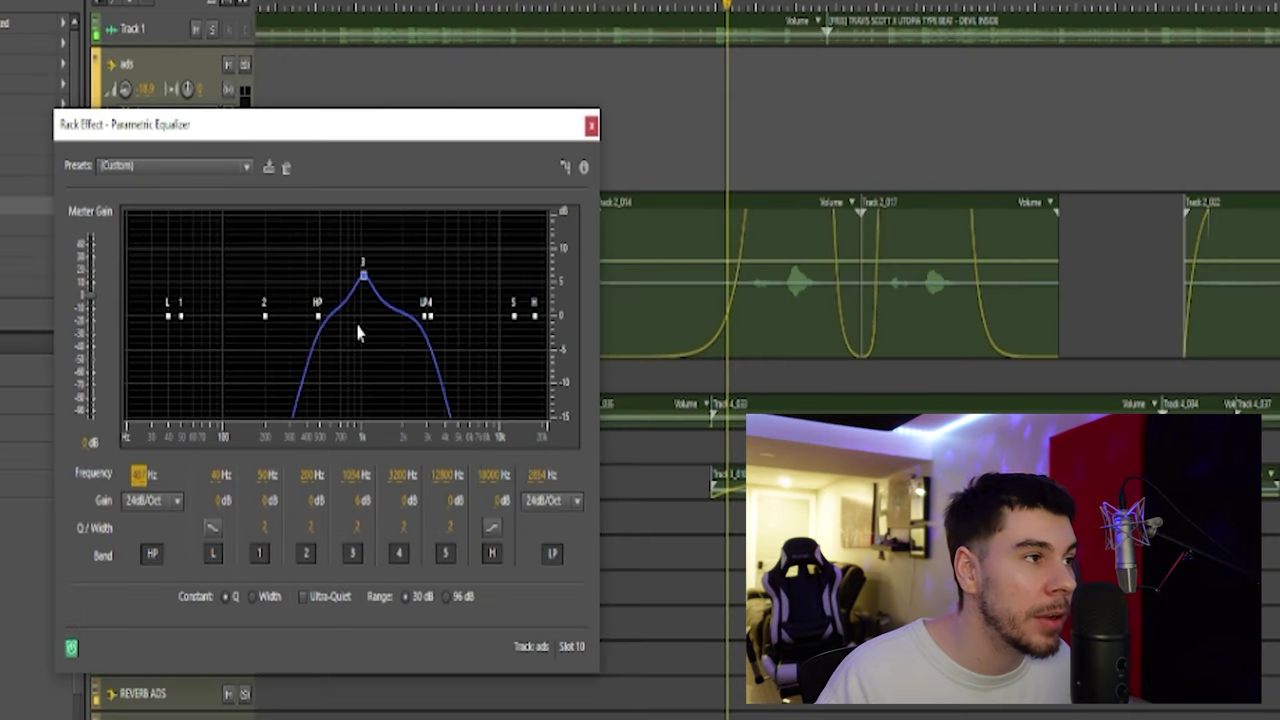
- Flatten band 3's 1 kHz boost to 0 dB and retune the high-pass and low-pass cutoffs
left_click_drag(366, 291, 372, 289)
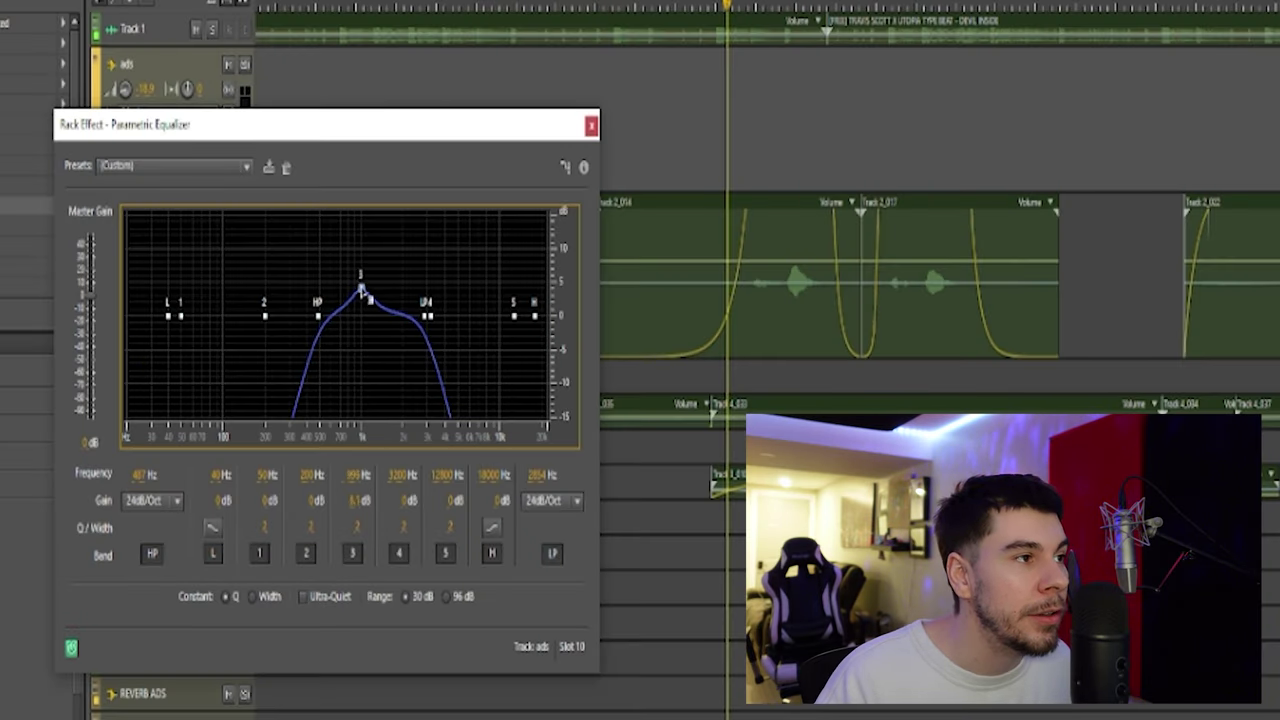
left_click(133, 474)
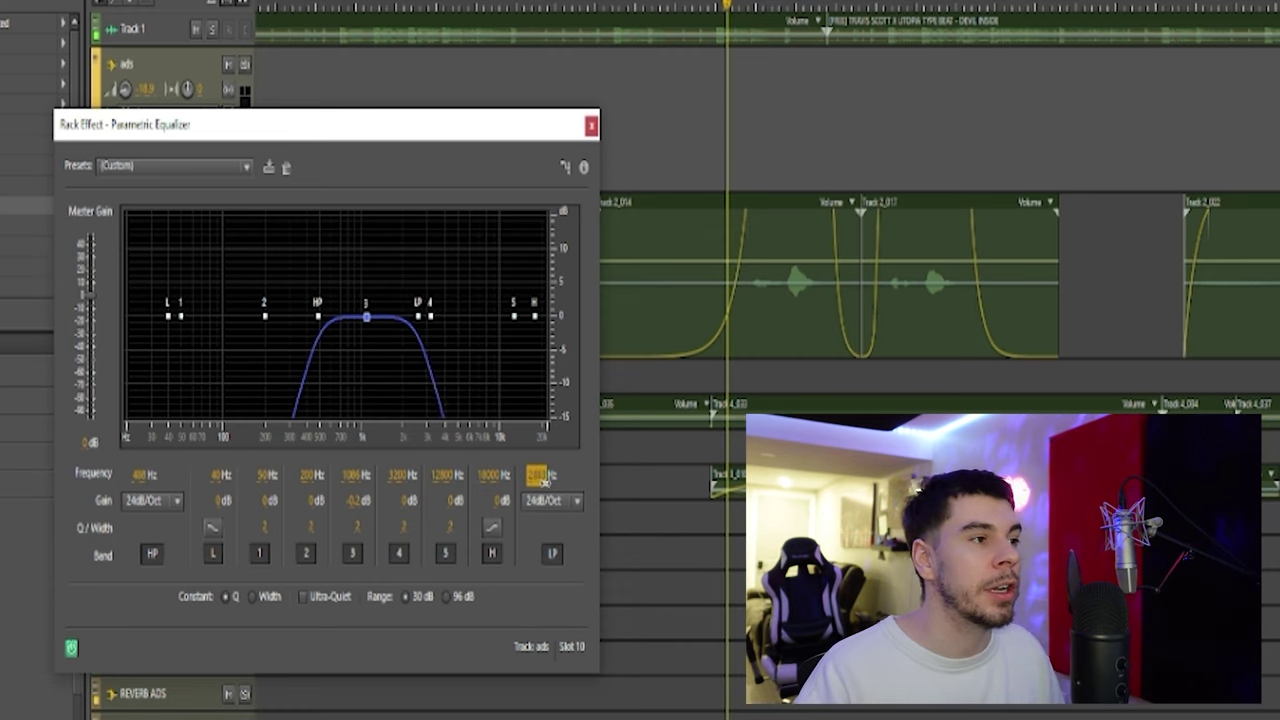
scroll(541, 478, "up", 2)
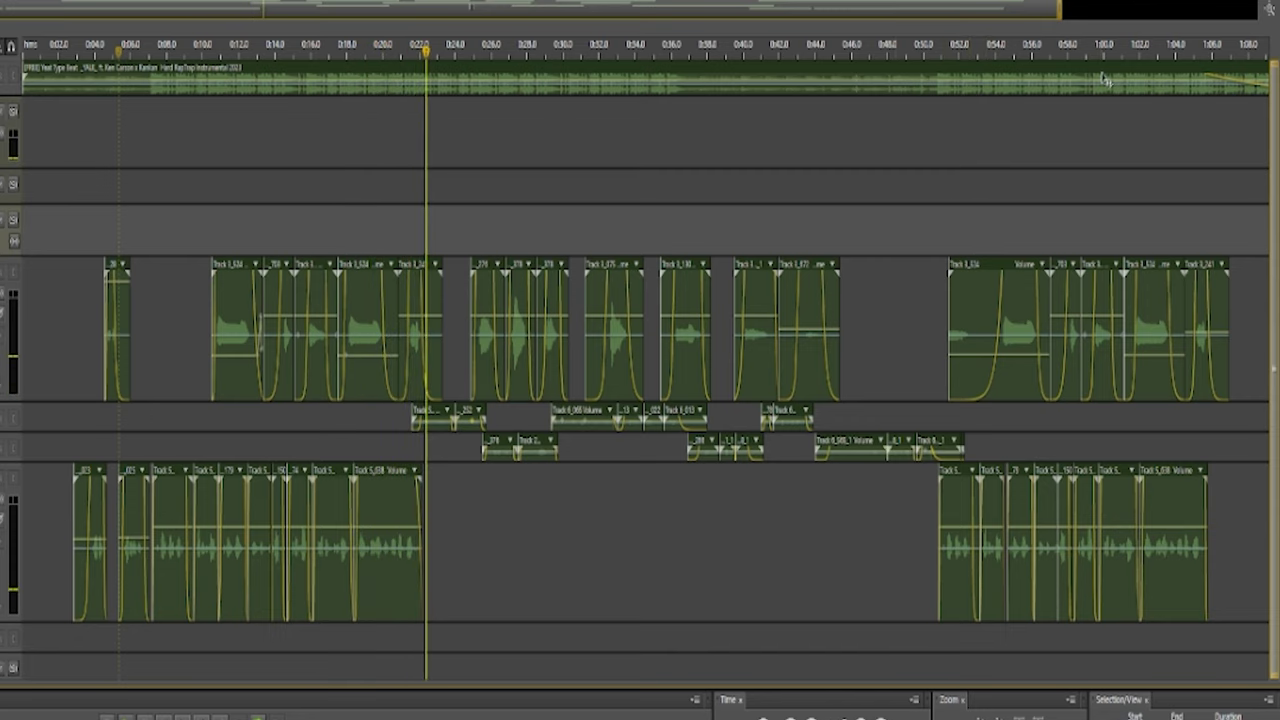
- Zoom the timeline out to show the whole trap-beat song with its background vocal tracks
left_click_drag(1060, 10, 1213, 66)
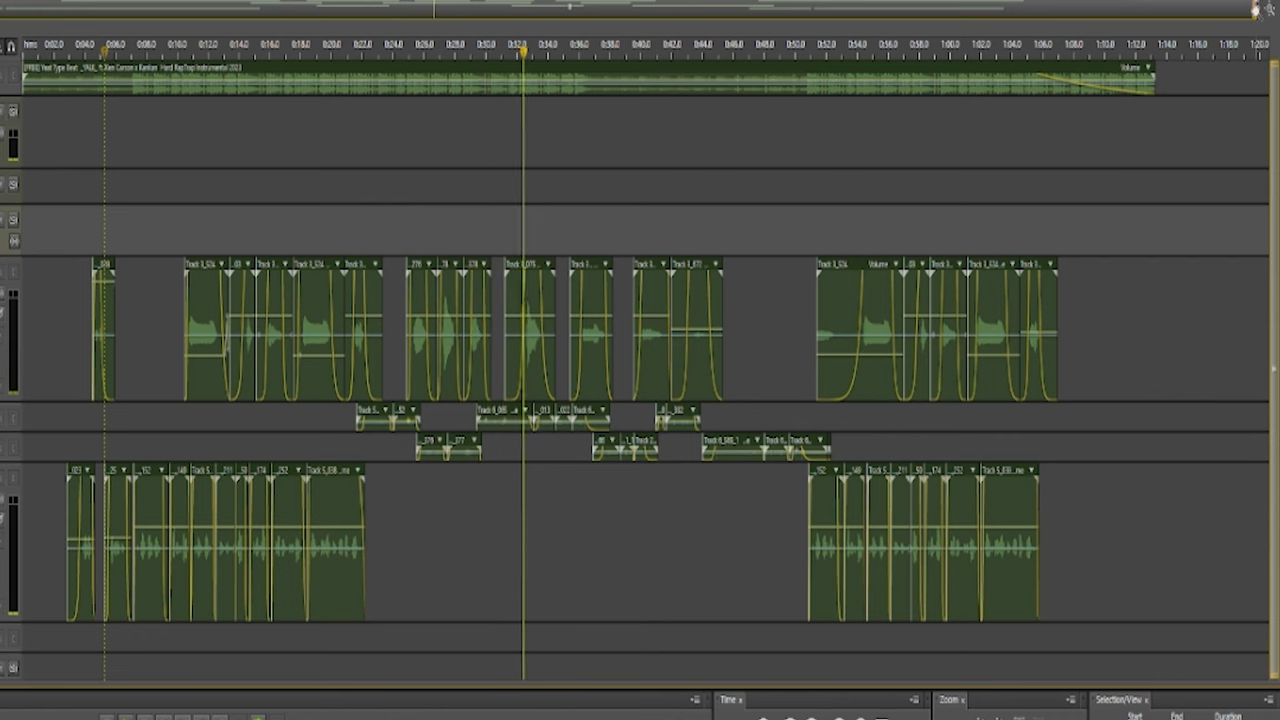
scroll(1255, 10, "up", 2)
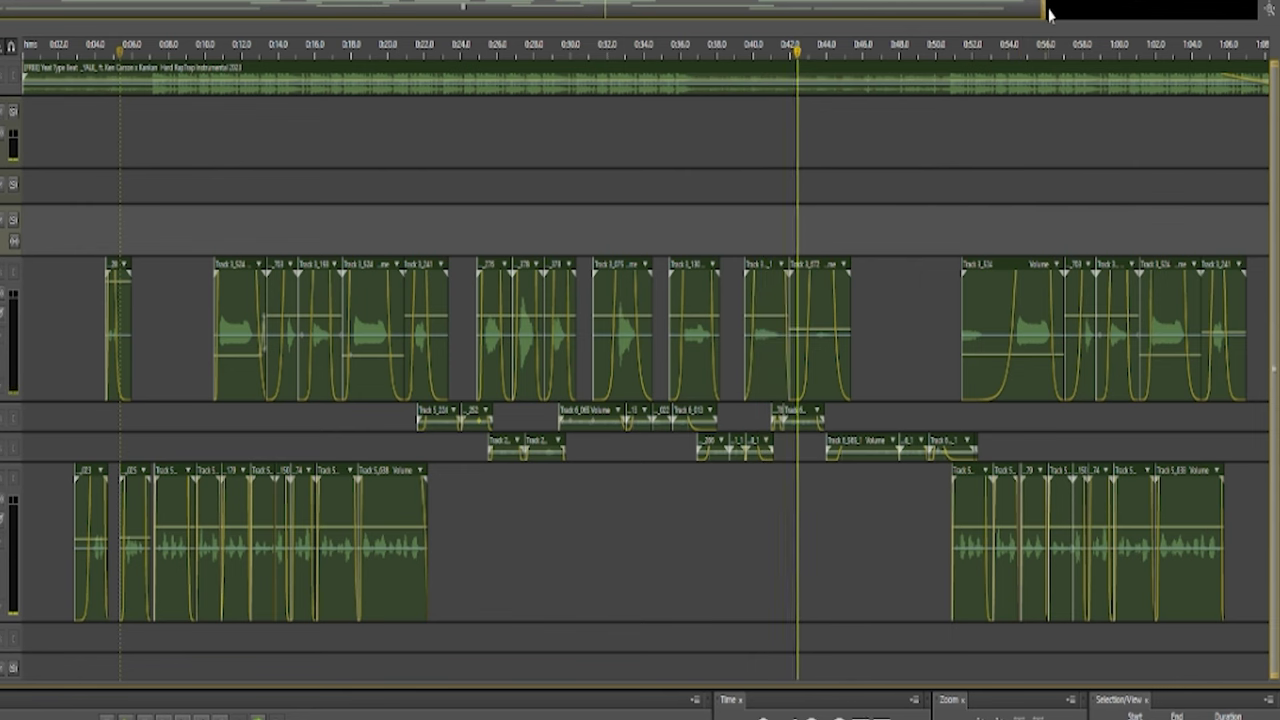
left_click_drag(1047, 14, 1252, 10)
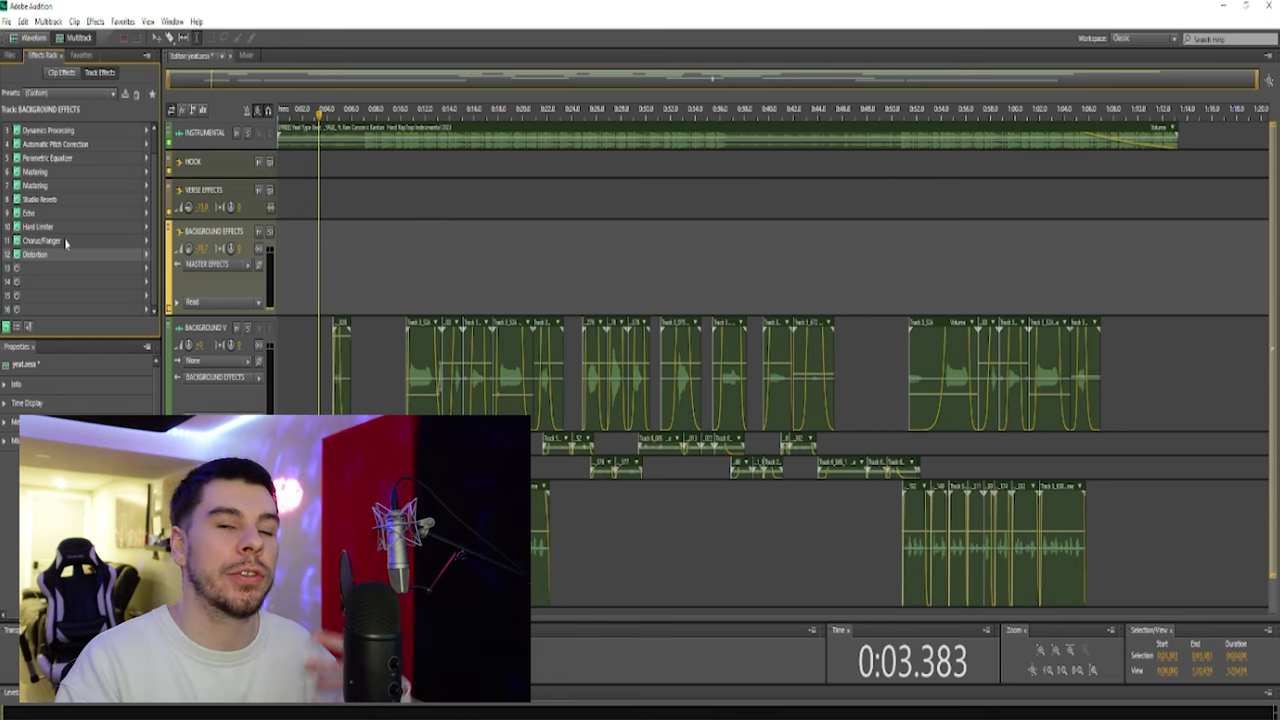
- Inspect the Automatic Pitch Correction and Studio Reverb settings, then close the reverb editor
double_click(133, 146)
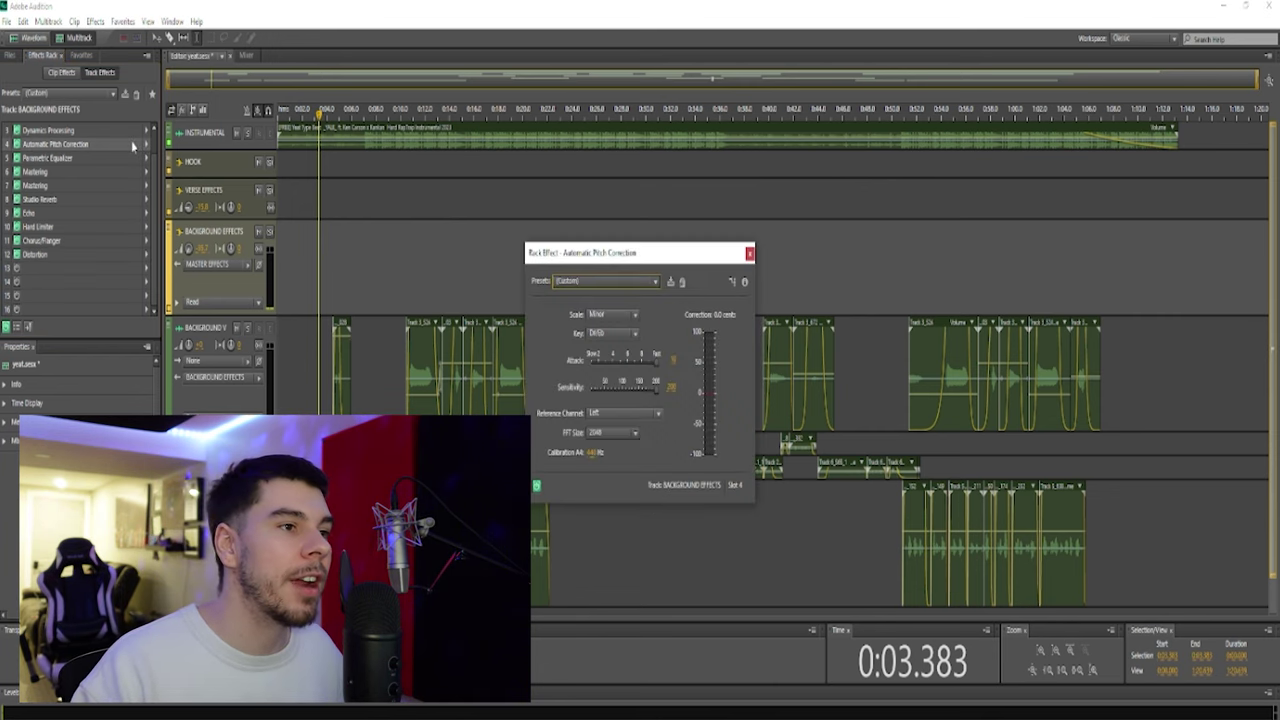
double_click(71, 200)
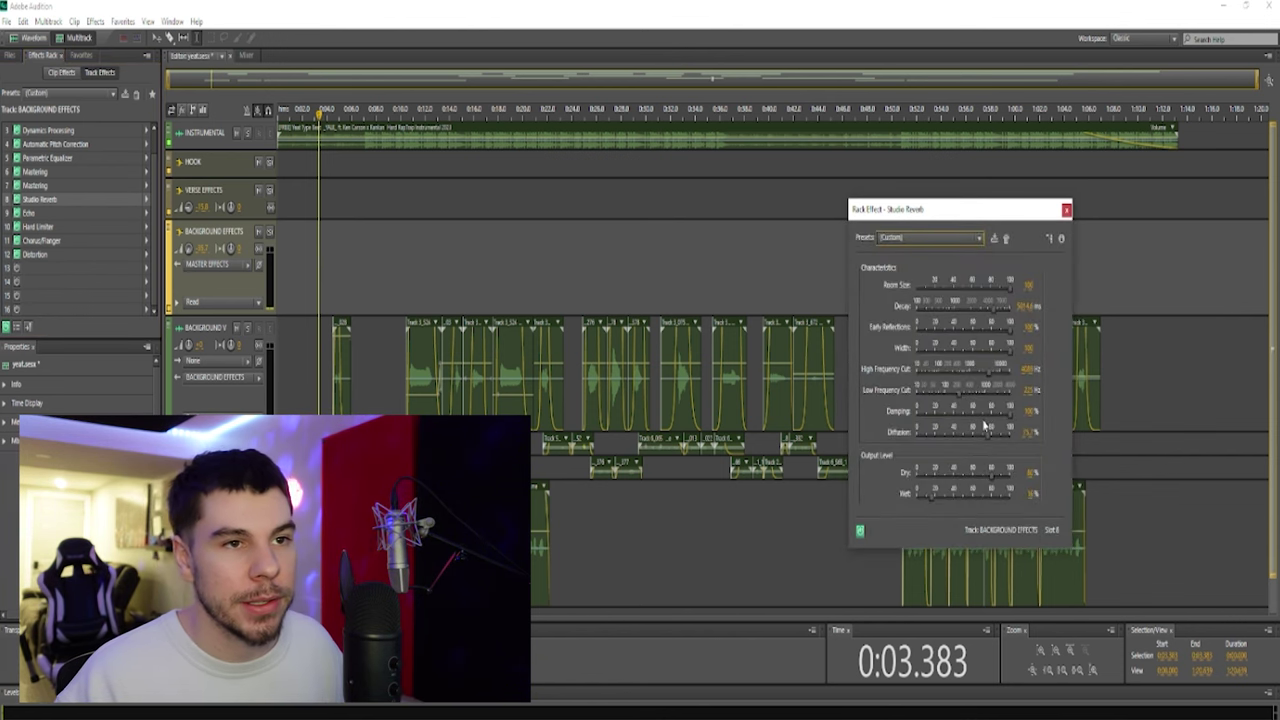
left_click(1066, 209)
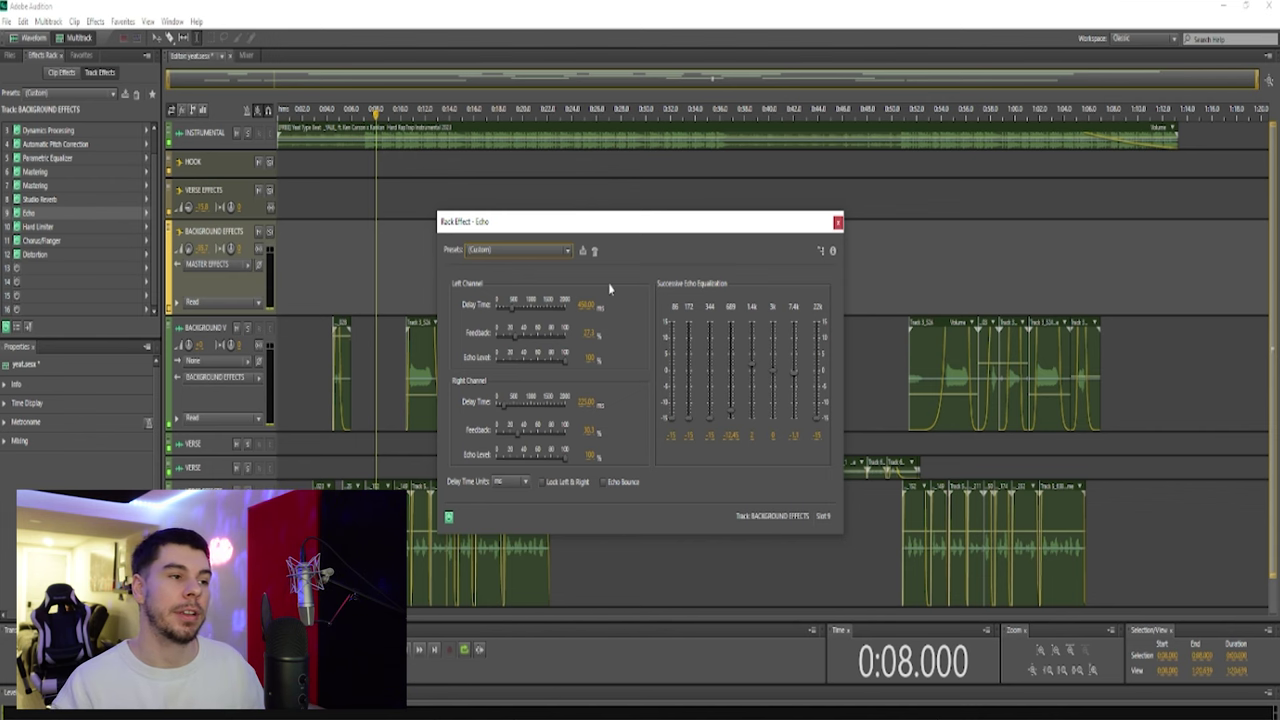
- Close the Echo editor to show the full multitrack timeline again
left_click(838, 221)
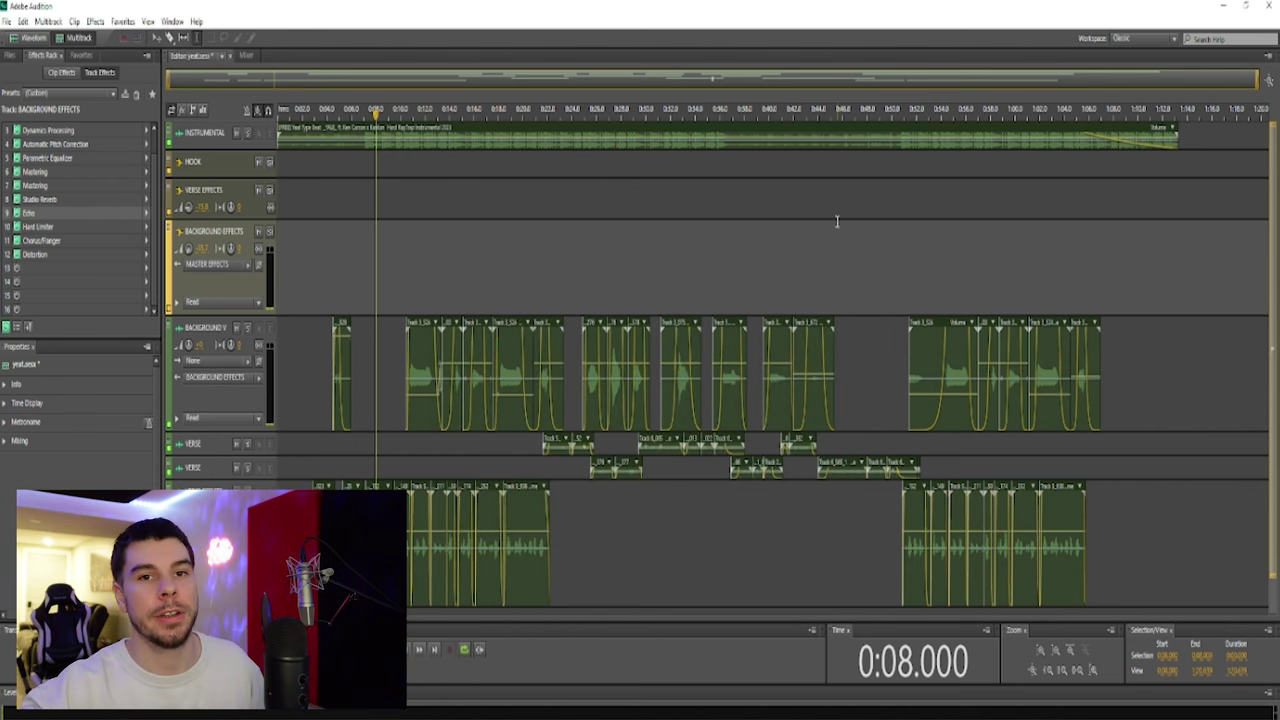
left_click(146, 240)
- Load Modulation > Chorus/Flanger into slot 11 and open its settings in Chorus mode
mouse_move(220, 345)
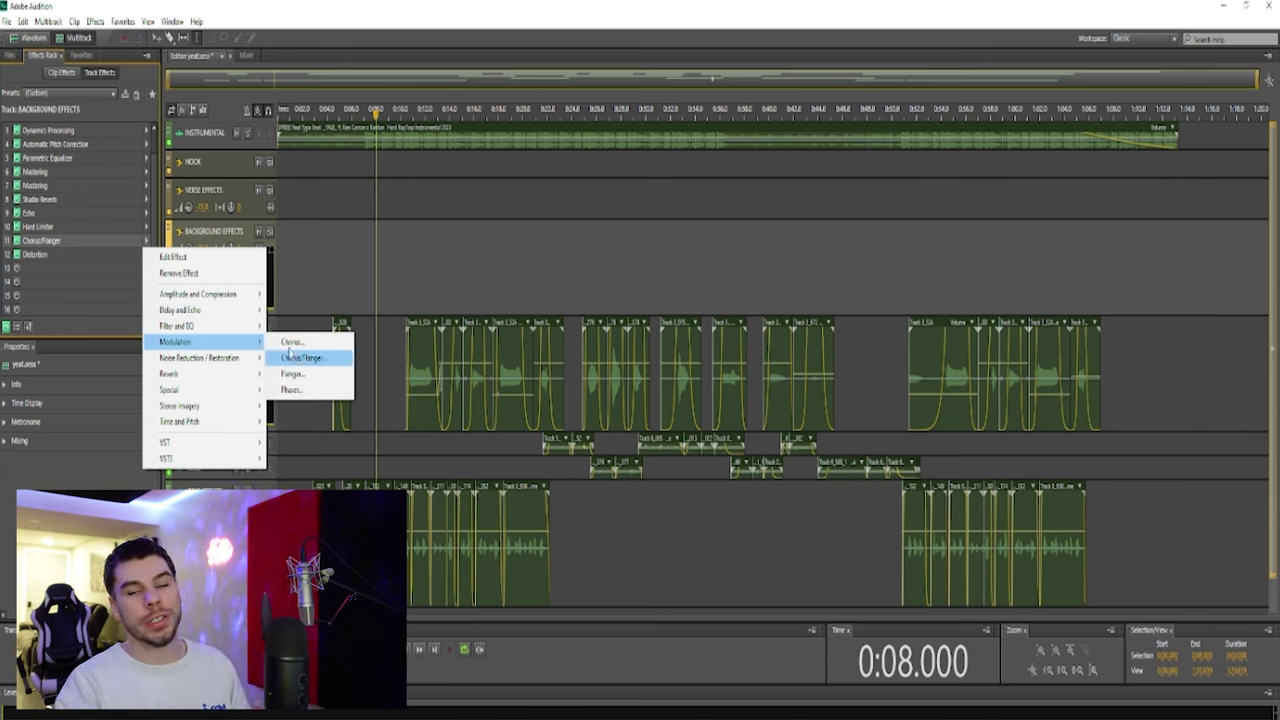
left_click(138, 248)
left_click(138, 248)
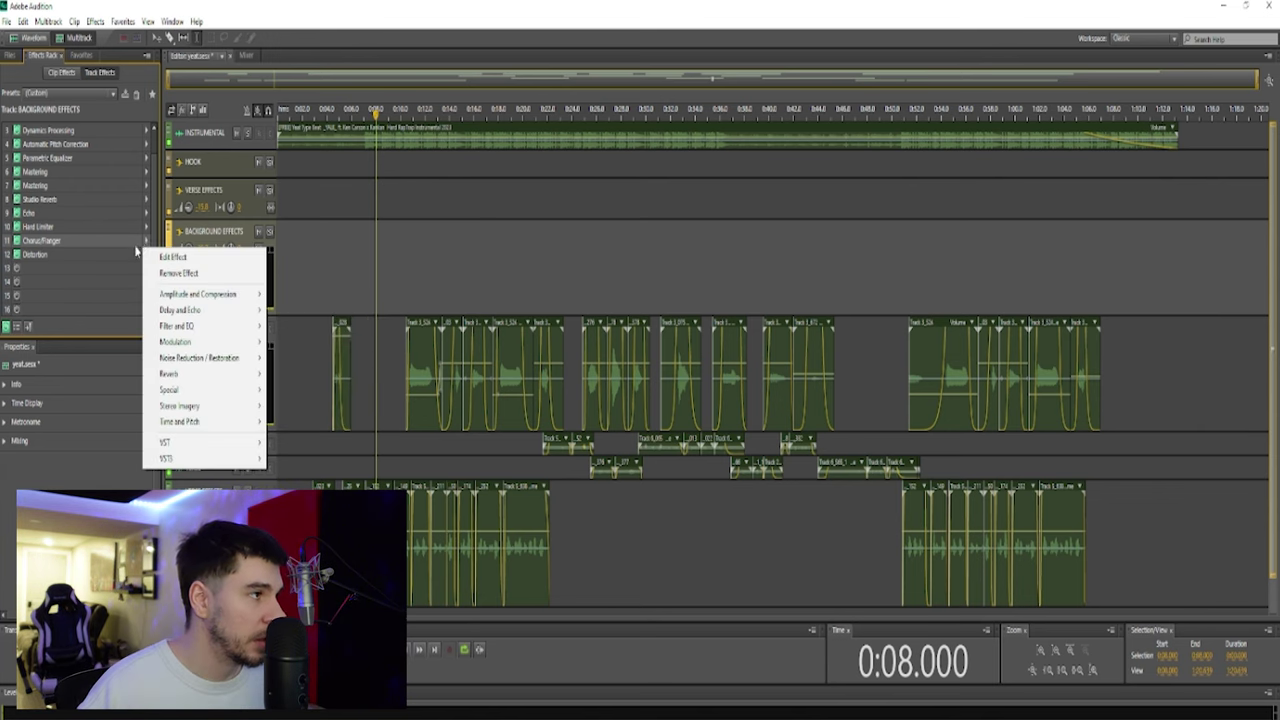
left_click(147, 243)
left_click(147, 243)
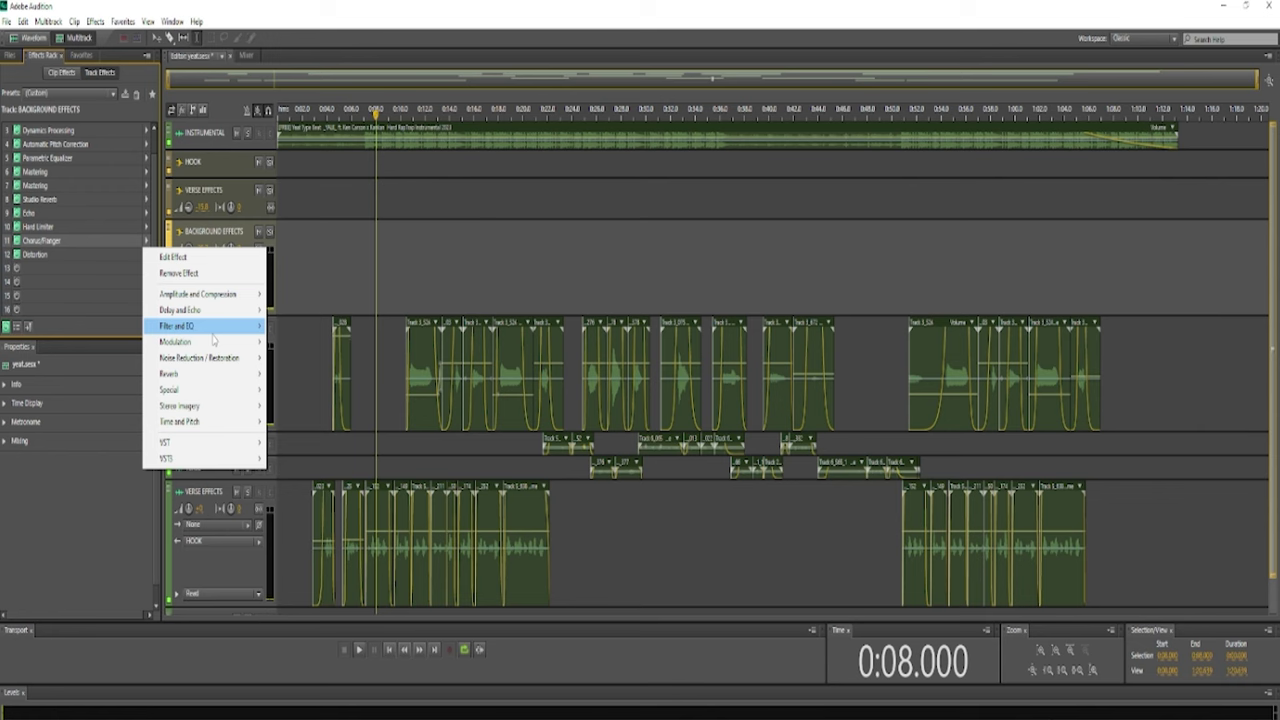
mouse_move(218, 342)
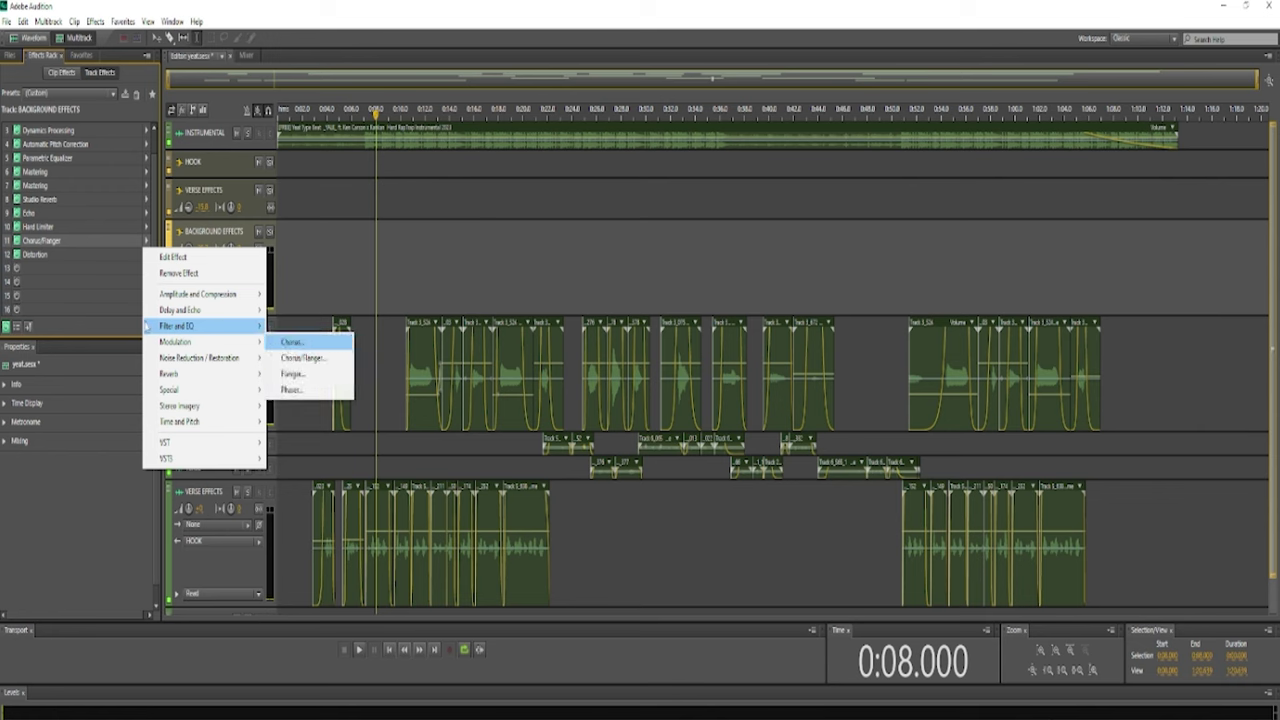
left_click(172, 256)
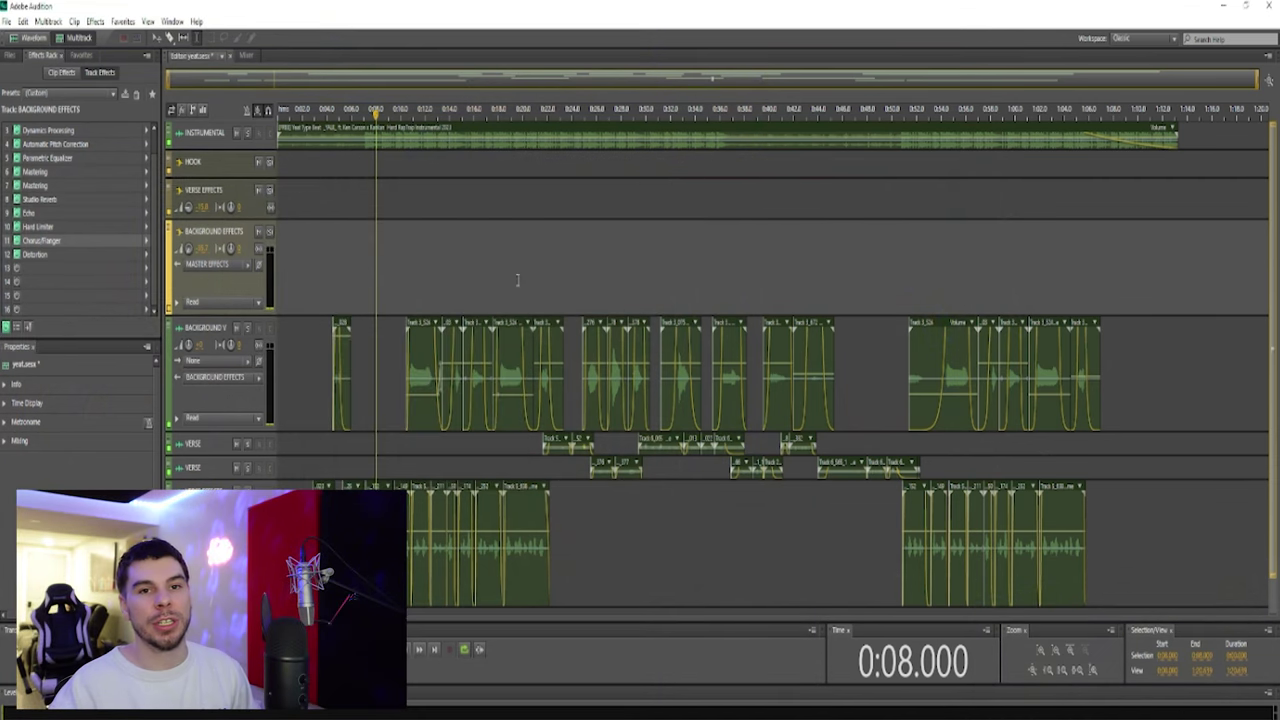
- Put Special > Distortion in slot 12 and browse its presets, keeping the Custom curve
left_click(88, 256)
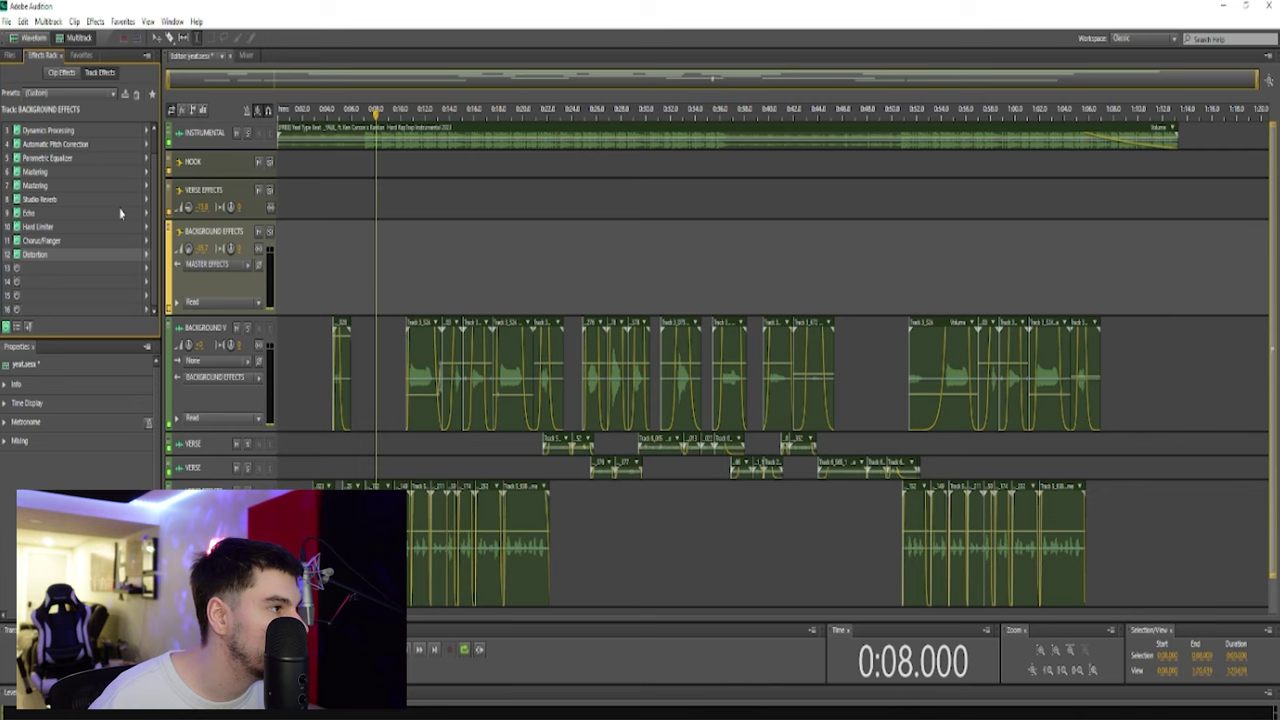
left_click(146, 265)
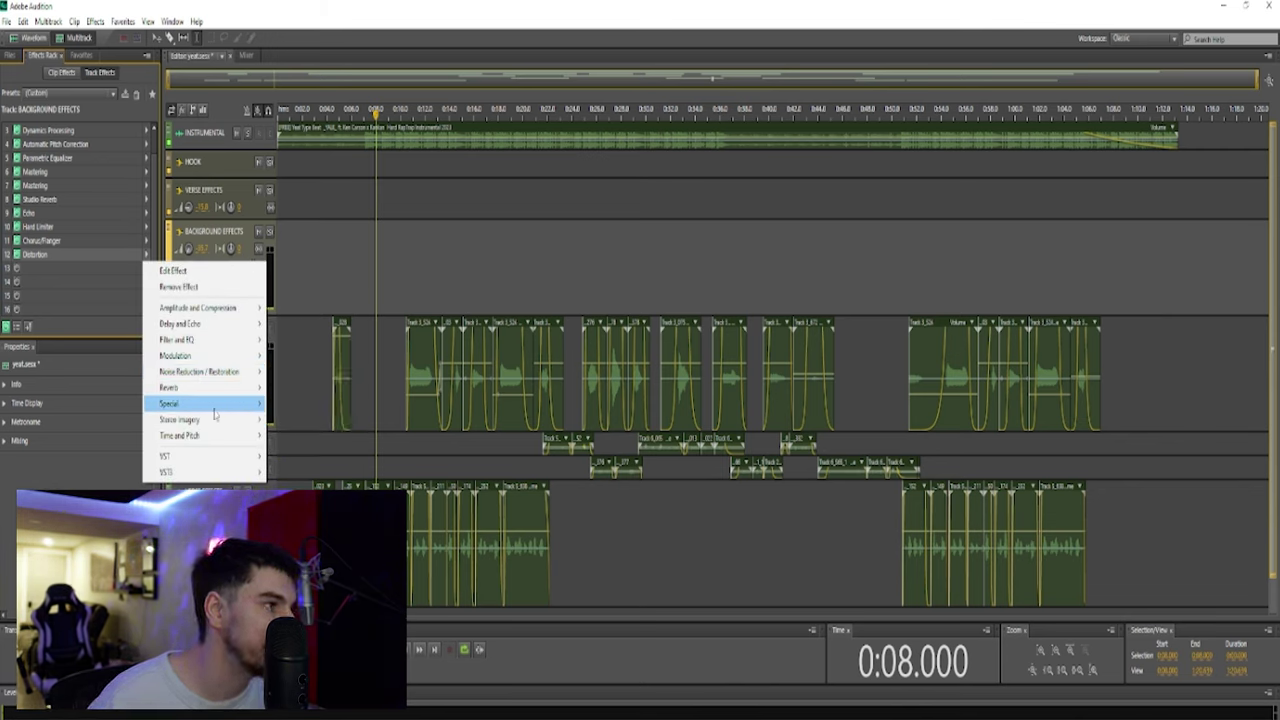
mouse_move(214, 410)
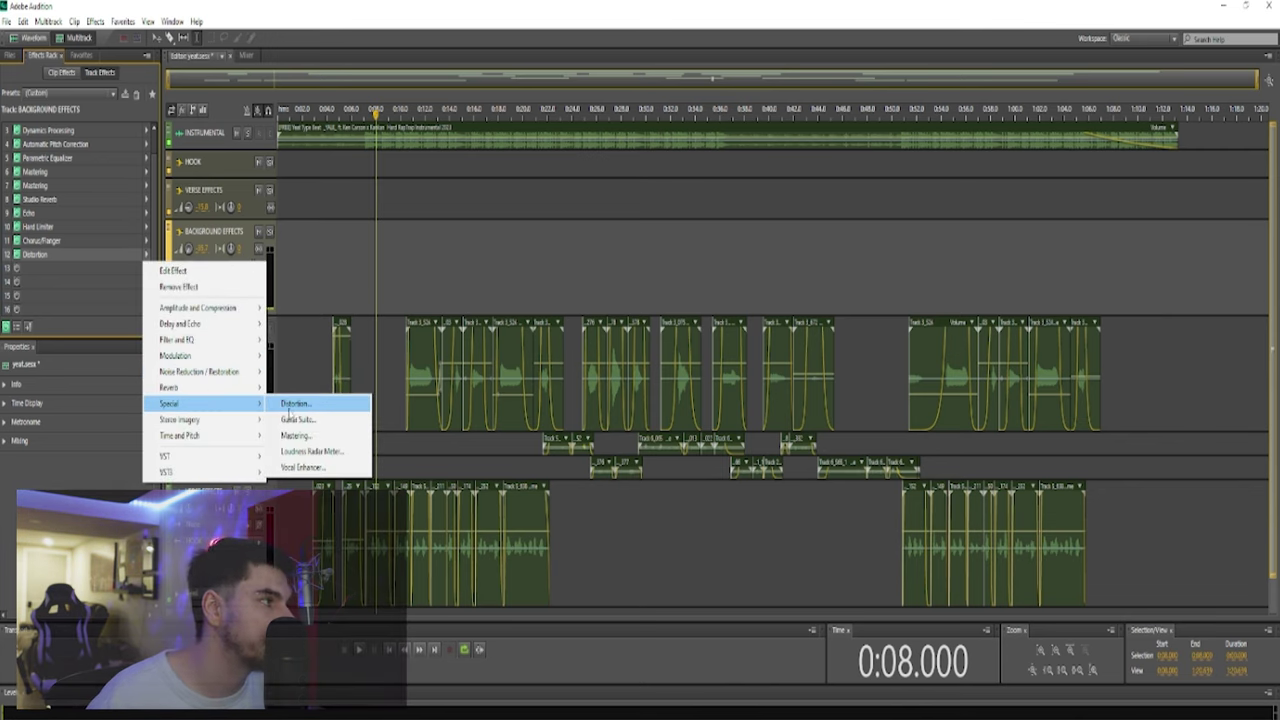
left_click(297, 405)
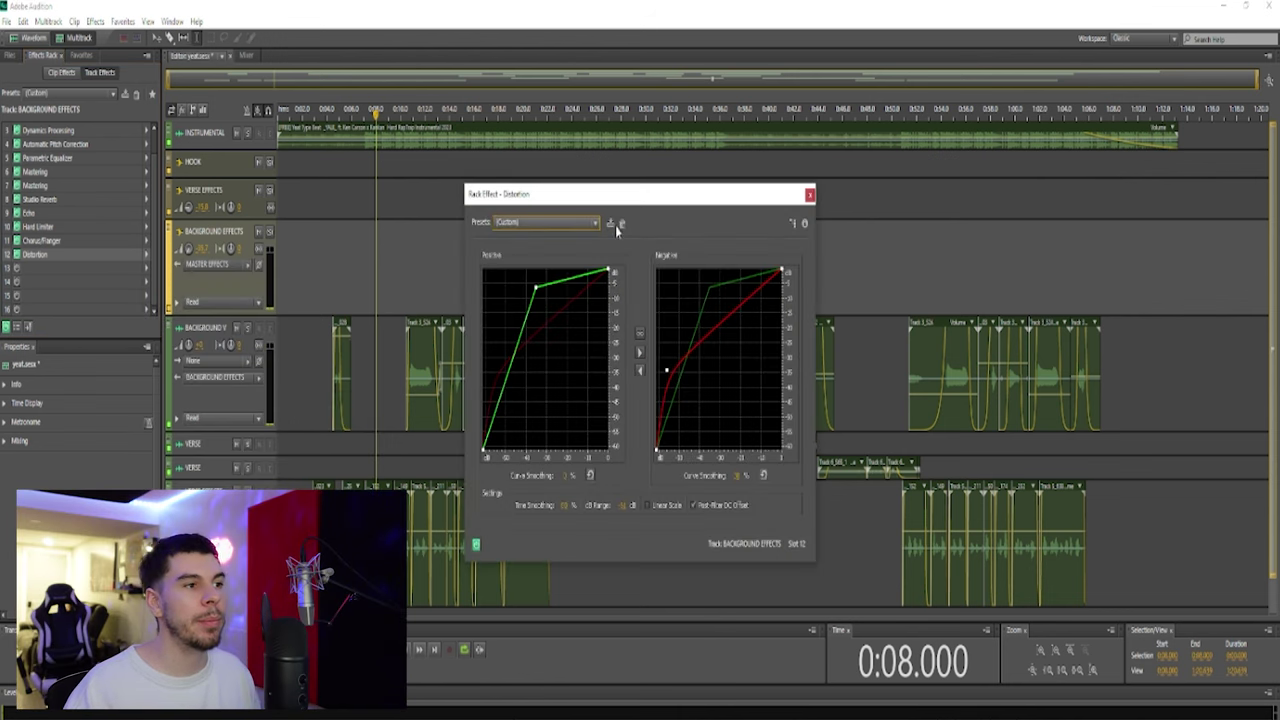
left_click(595, 223)
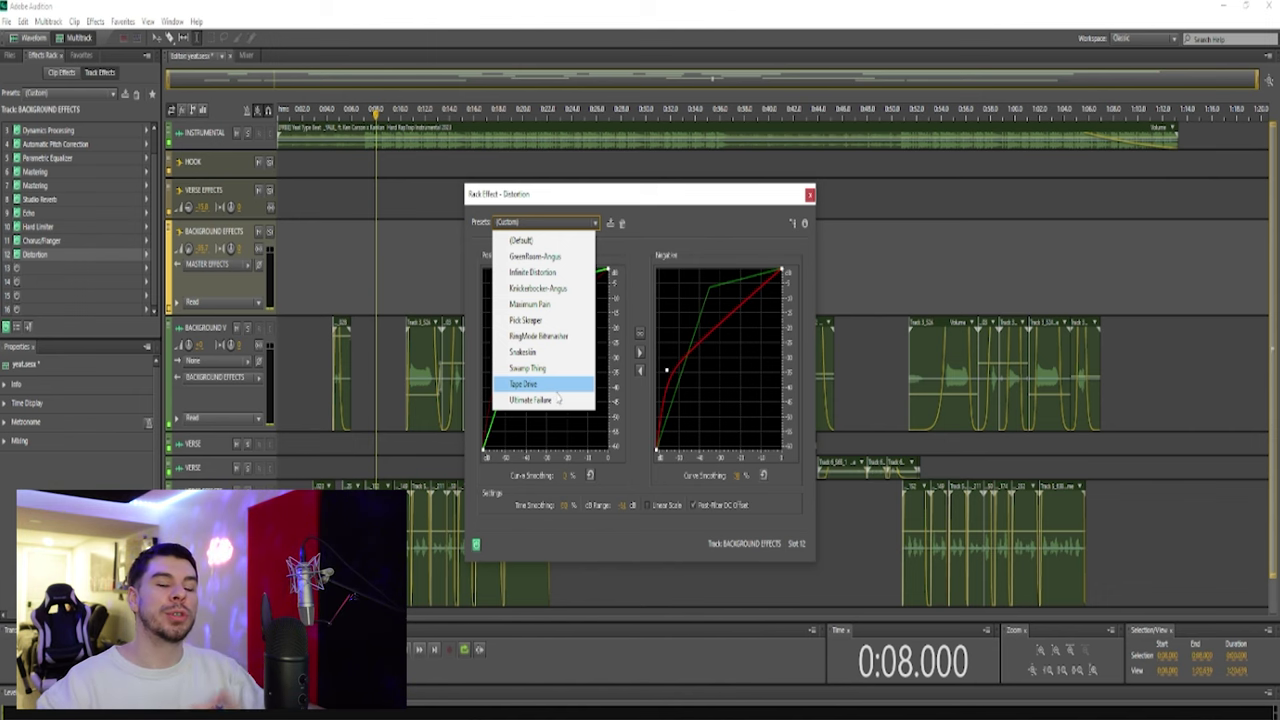
left_click(726, 227)
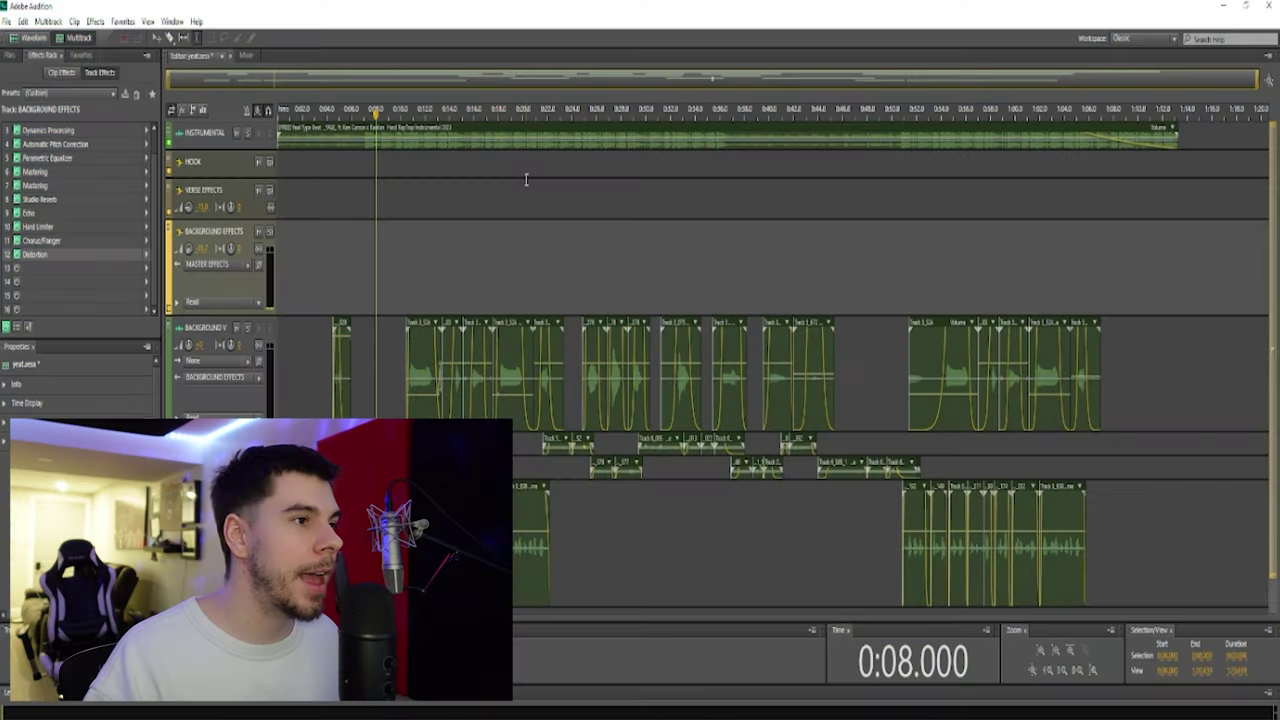
- Play the mix from 0:08 to hear the distorted background vocals
key("space")
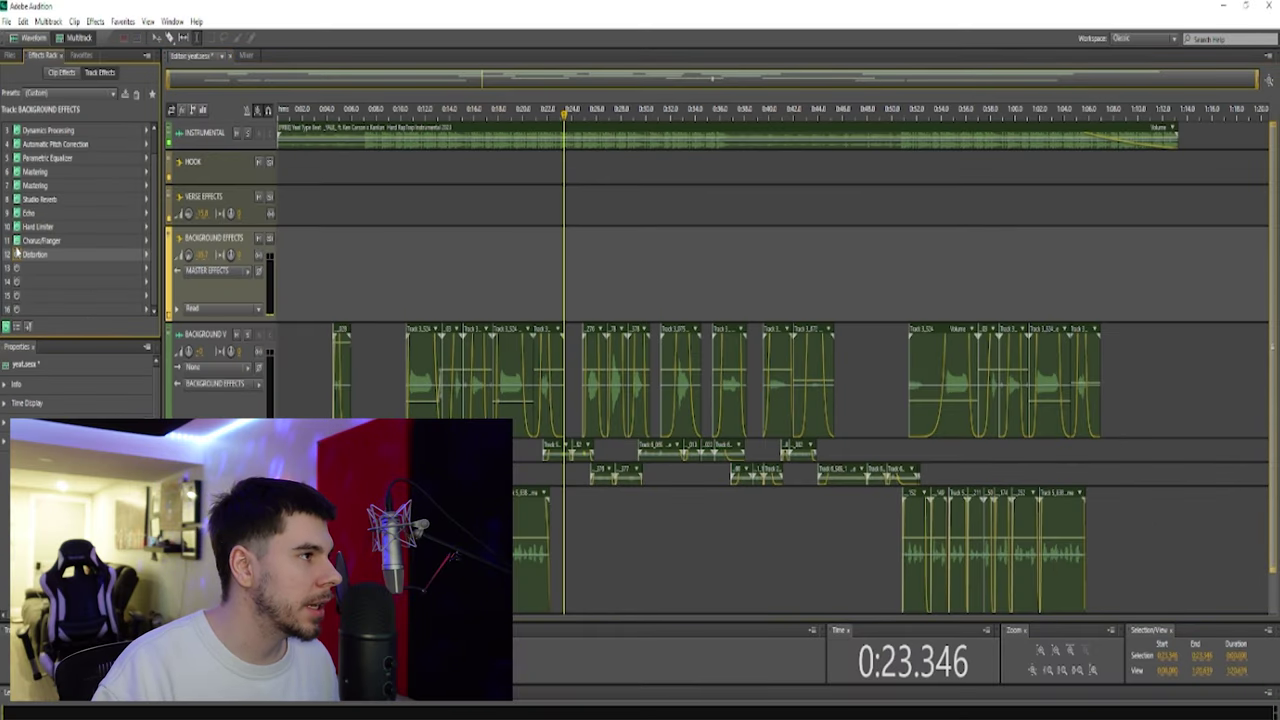
- Bypass the Echo effect in the Background Effects chain for comparison
left_click(17, 212)
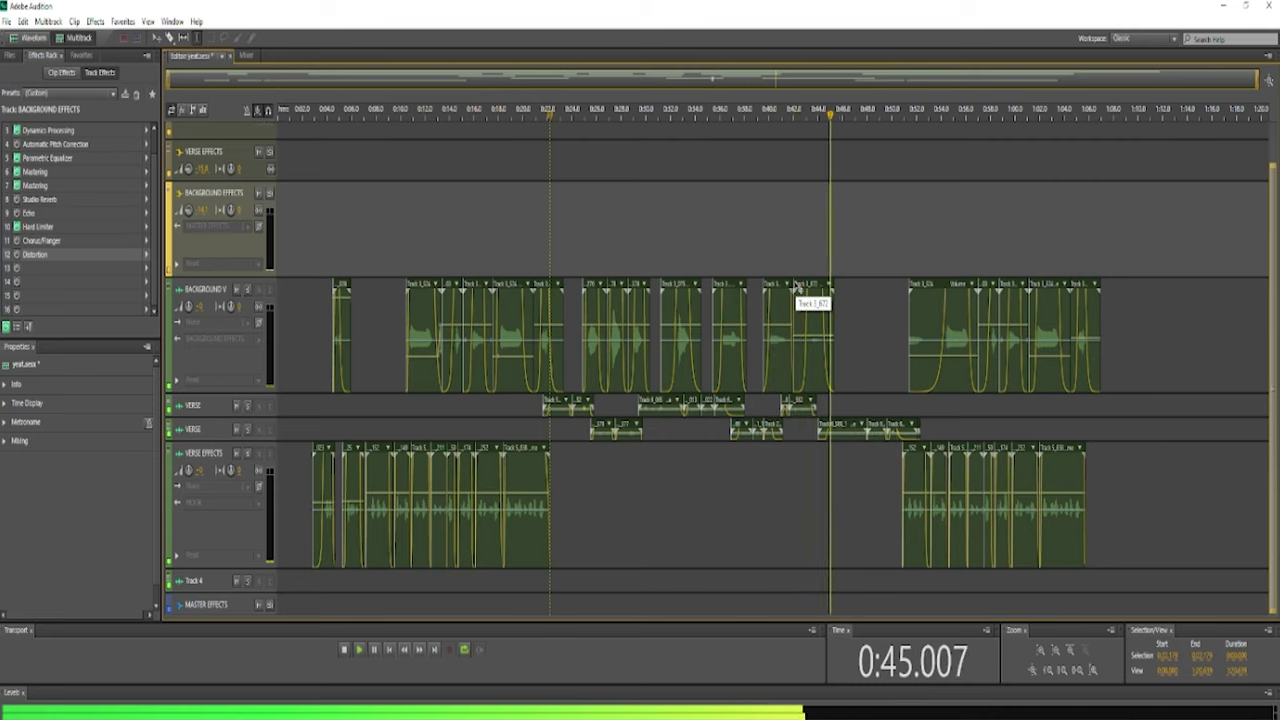
key("space")
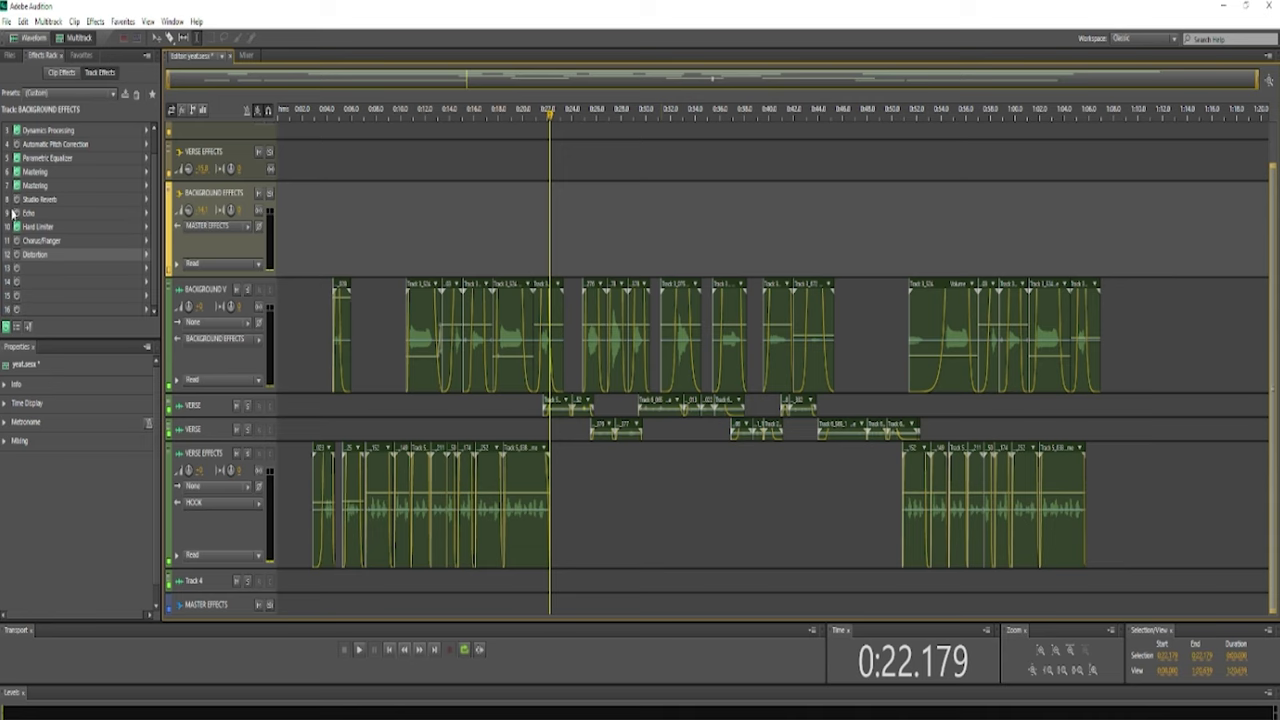
key("space")
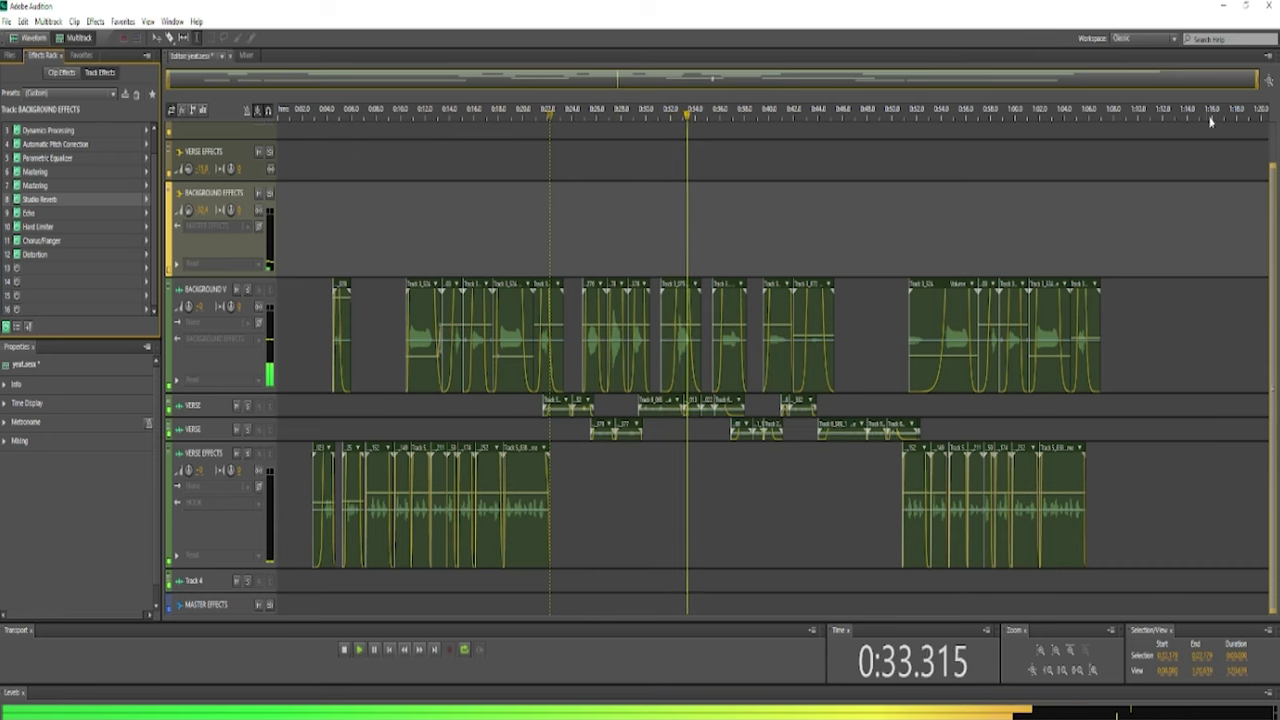
scroll(1273, 160, "up", 2)
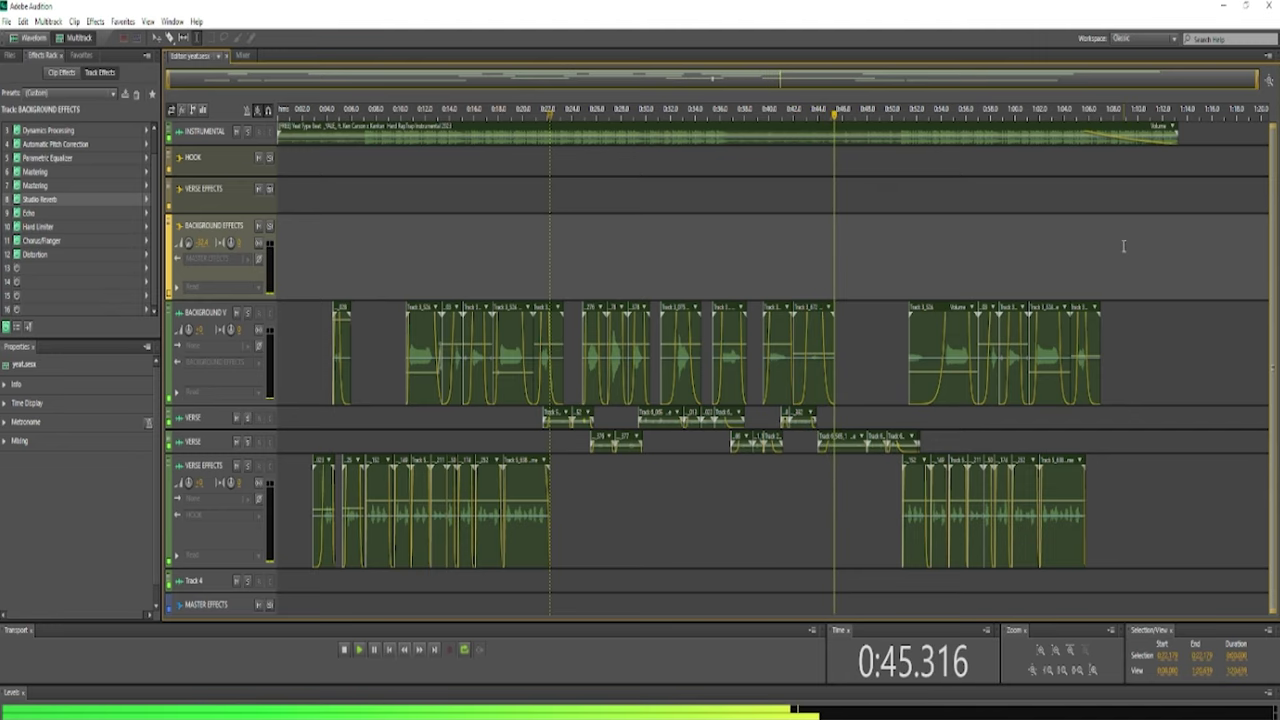
key("space")
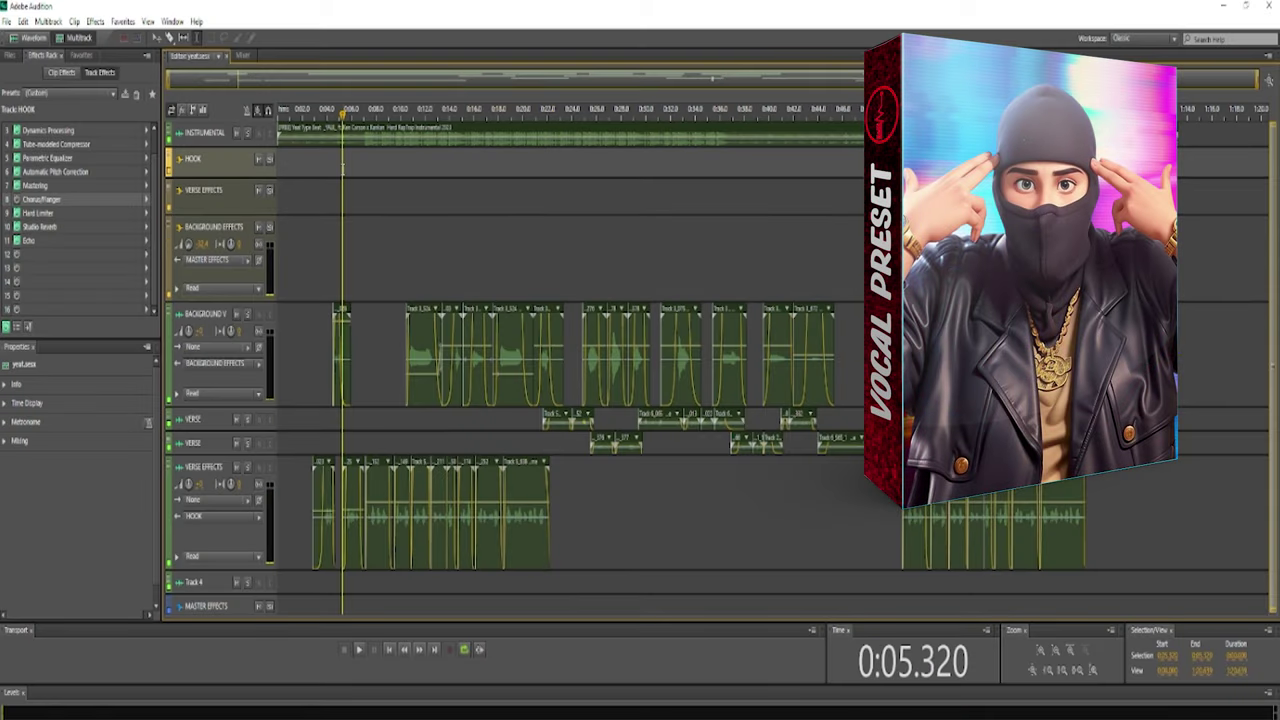
- Inspect the Verse, Background, then Master Effects chains, ending on Mastering
left_click(310, 207)
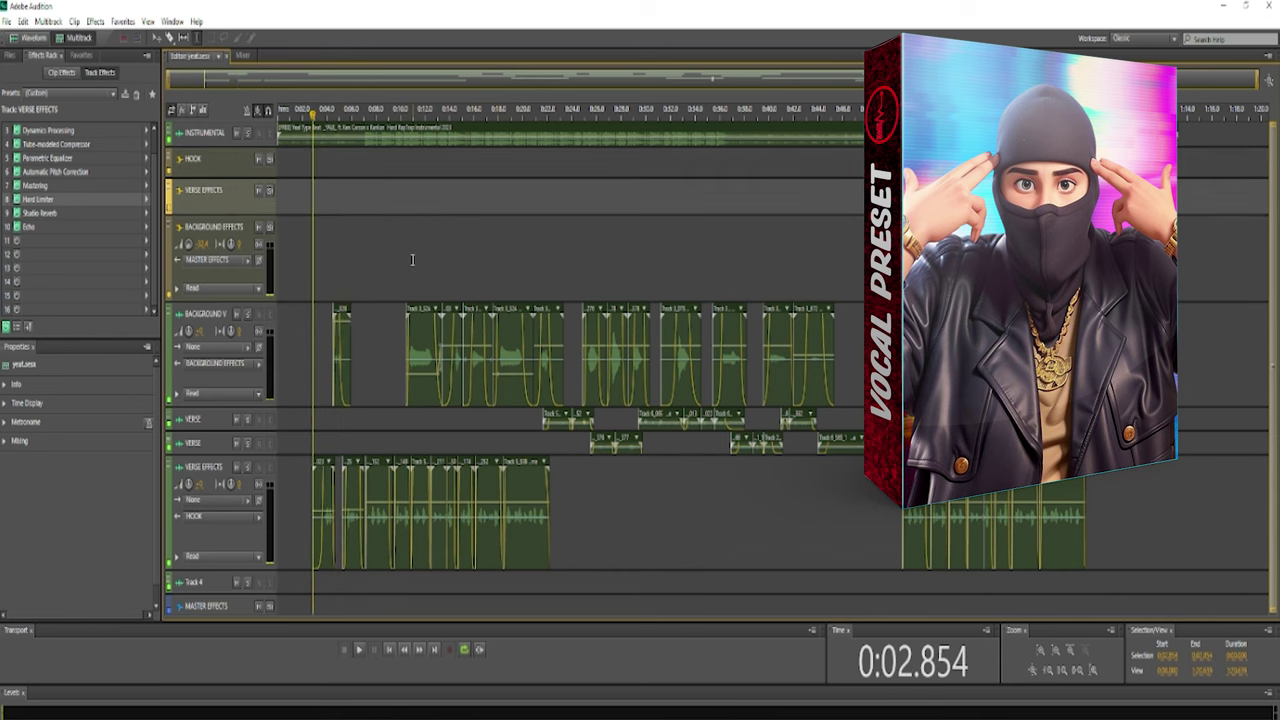
left_click(296, 228)
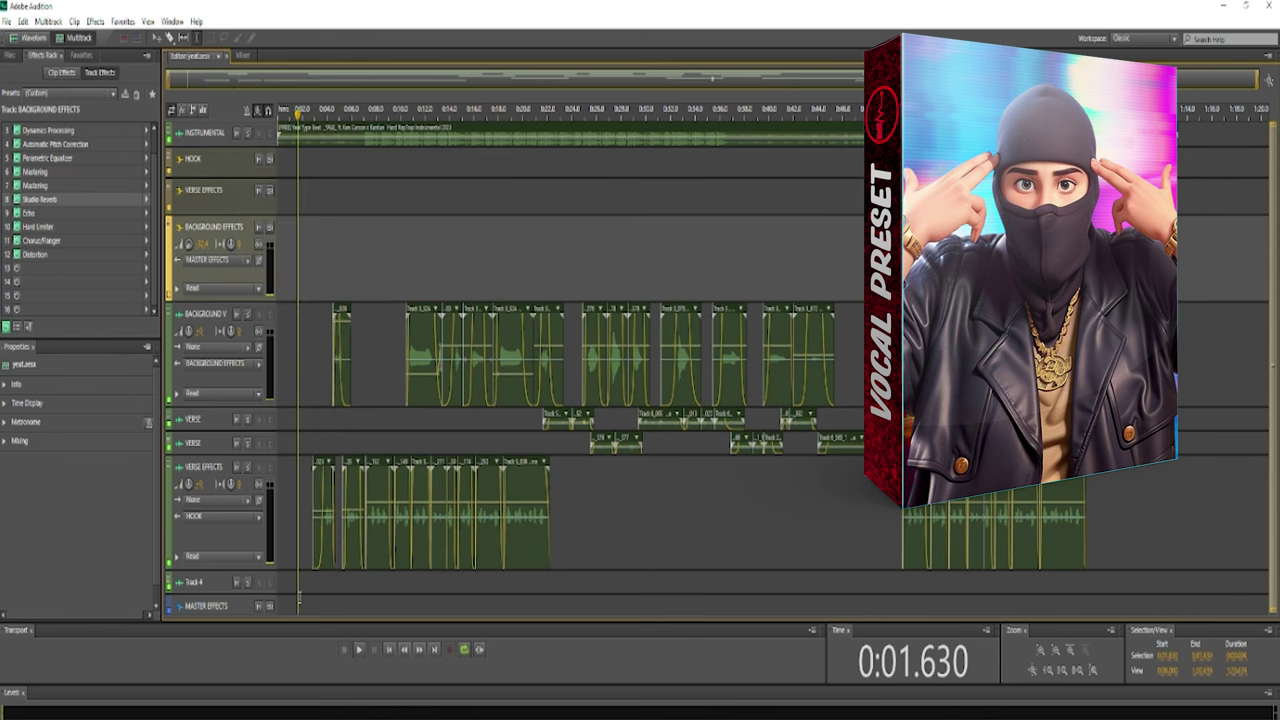
left_click(300, 601)
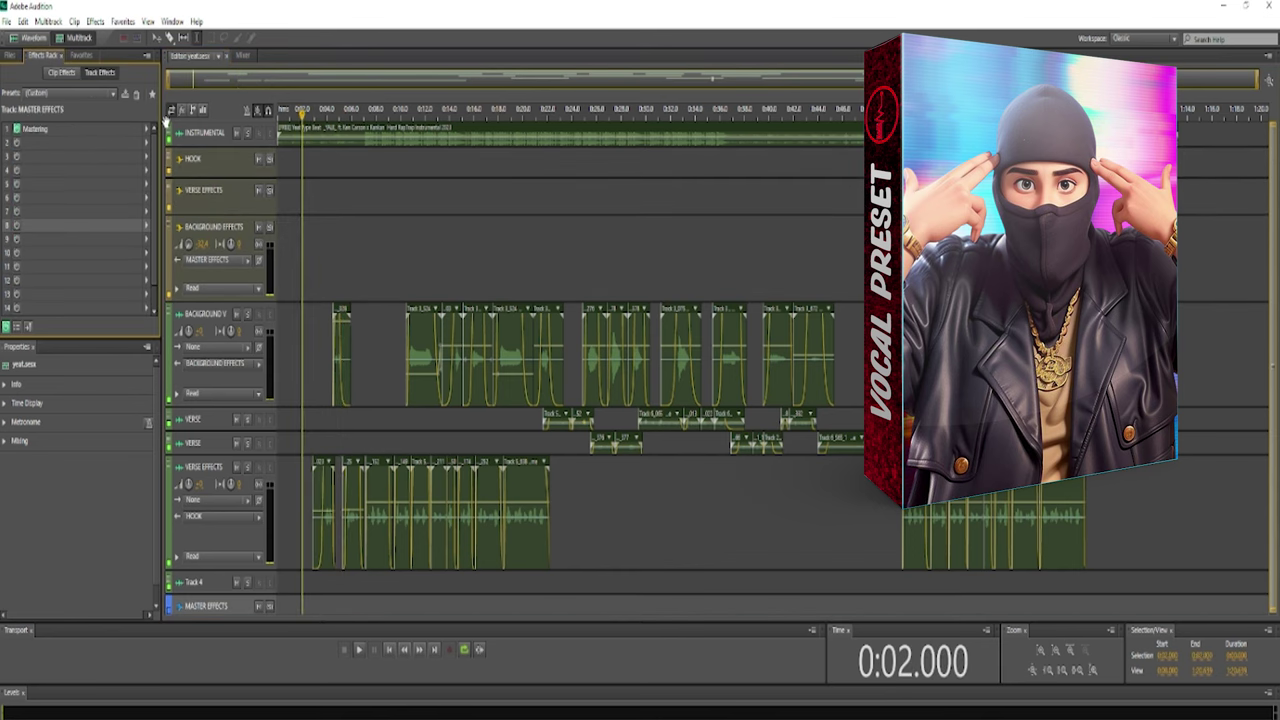